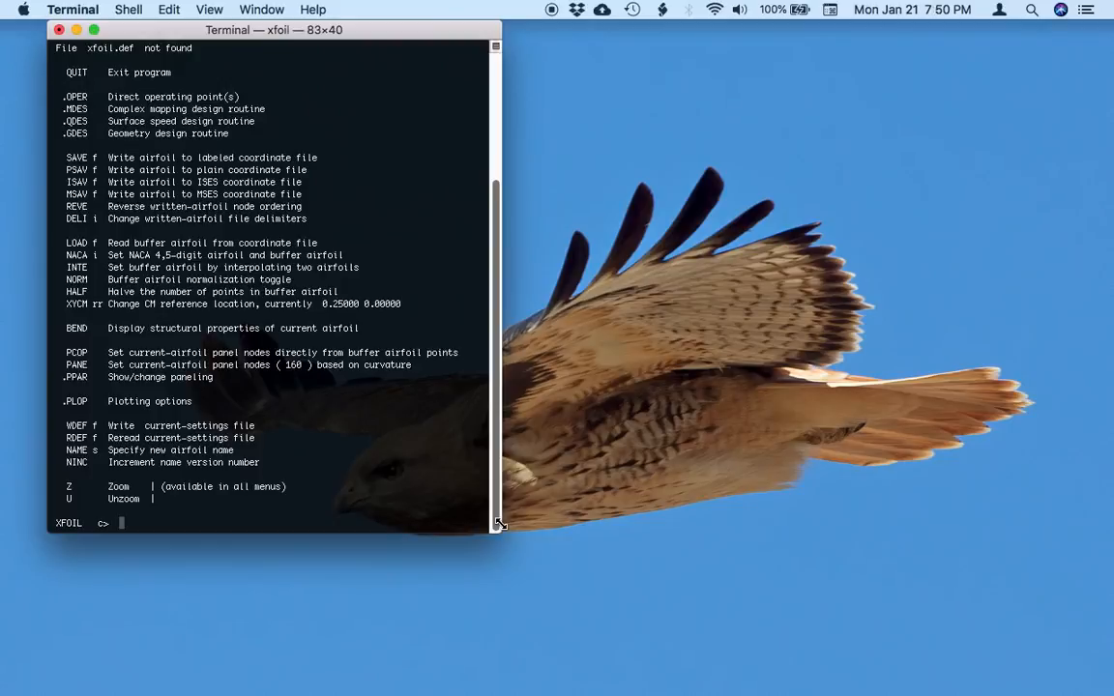
Load the NACA 0012 airfoil and enter the OPER direct operating point routine.
{"action": "type", "text": "naca 0012"}
{"action": "key", "text": "Return"}
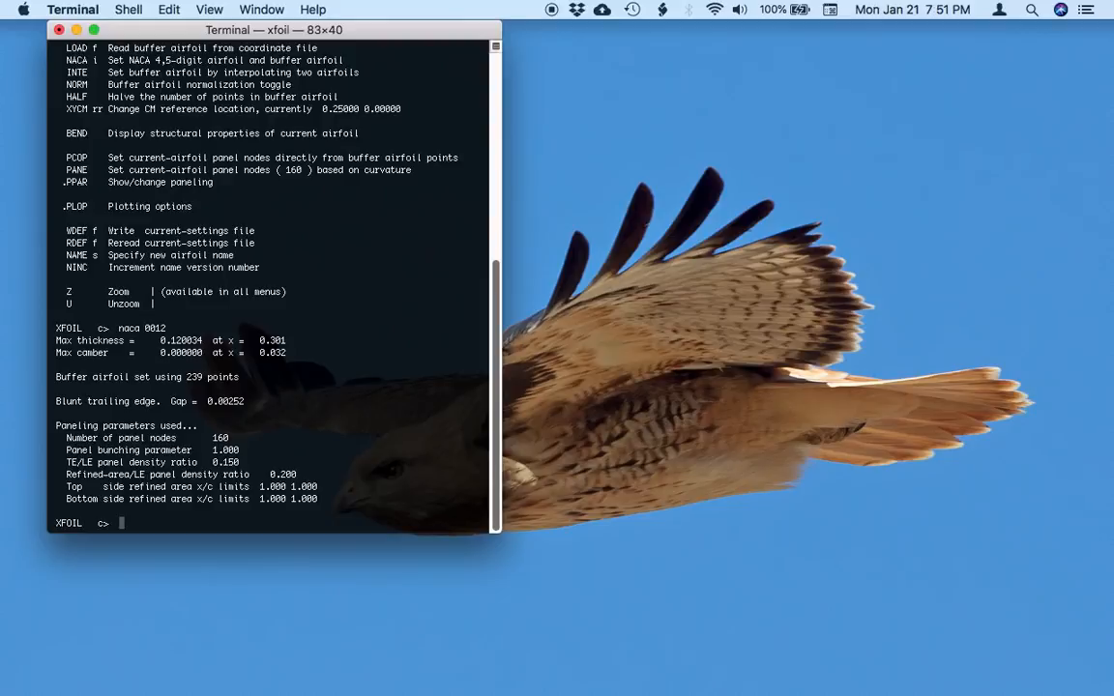
{"action": "type", "text": "oper"}
{"action": "key", "text": "Return"}
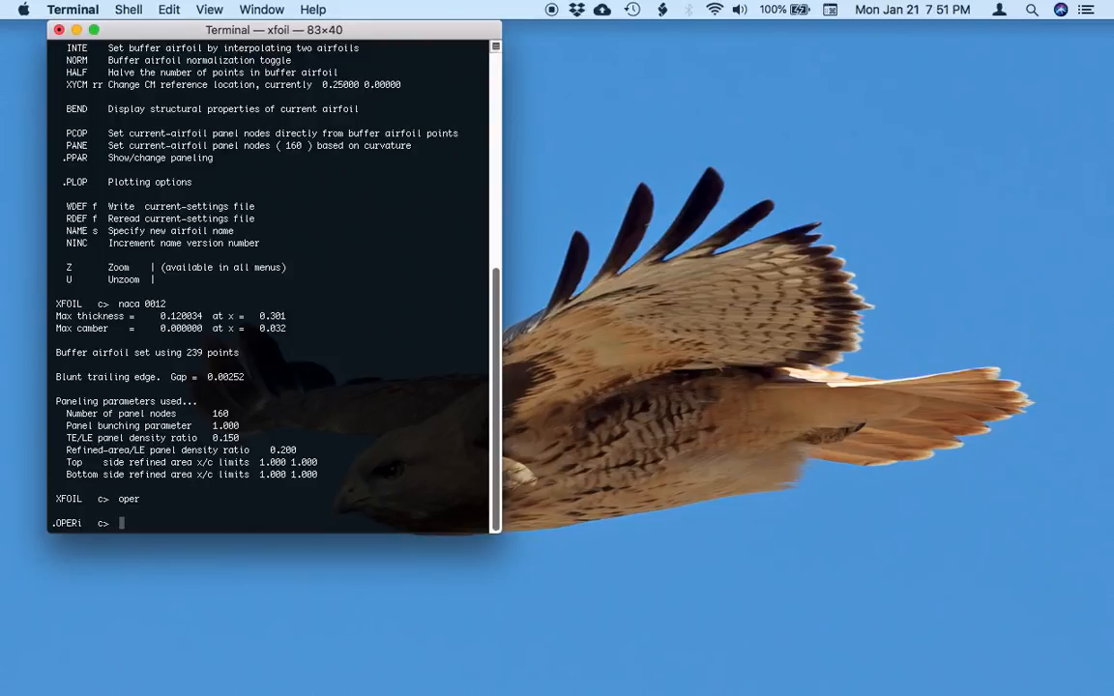
List the commands of the OPER routine and look through the viscosity, alpha and polar options.
{"action": "type", "text": "?"}
{"action": "key", "text": "Return"}
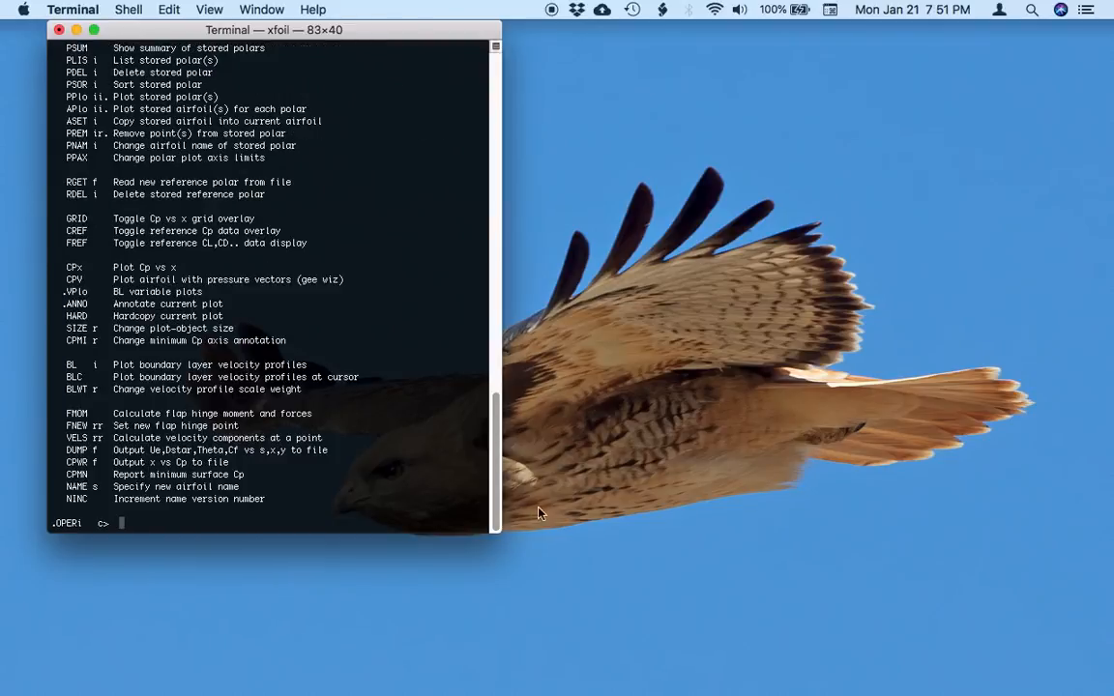
{"action": "scroll", "coordinate": [364, 475], "scroll_direction": "up", "scroll_amount": 5}
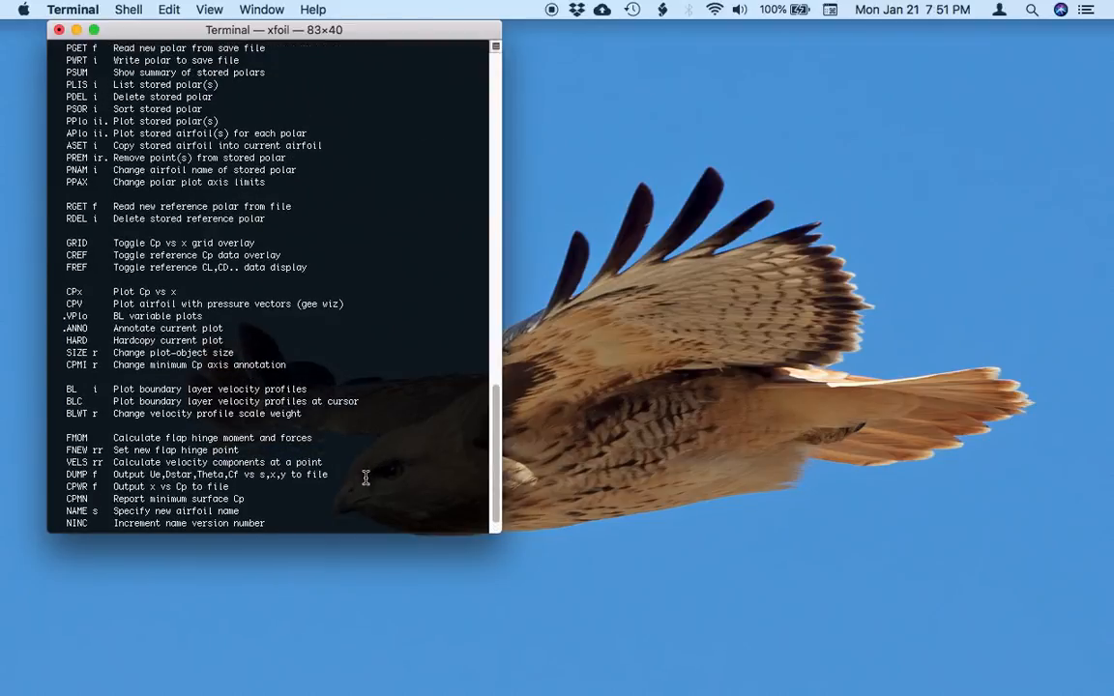
{"action": "scroll", "coordinate": [366, 476], "scroll_direction": "up", "scroll_amount": 10}
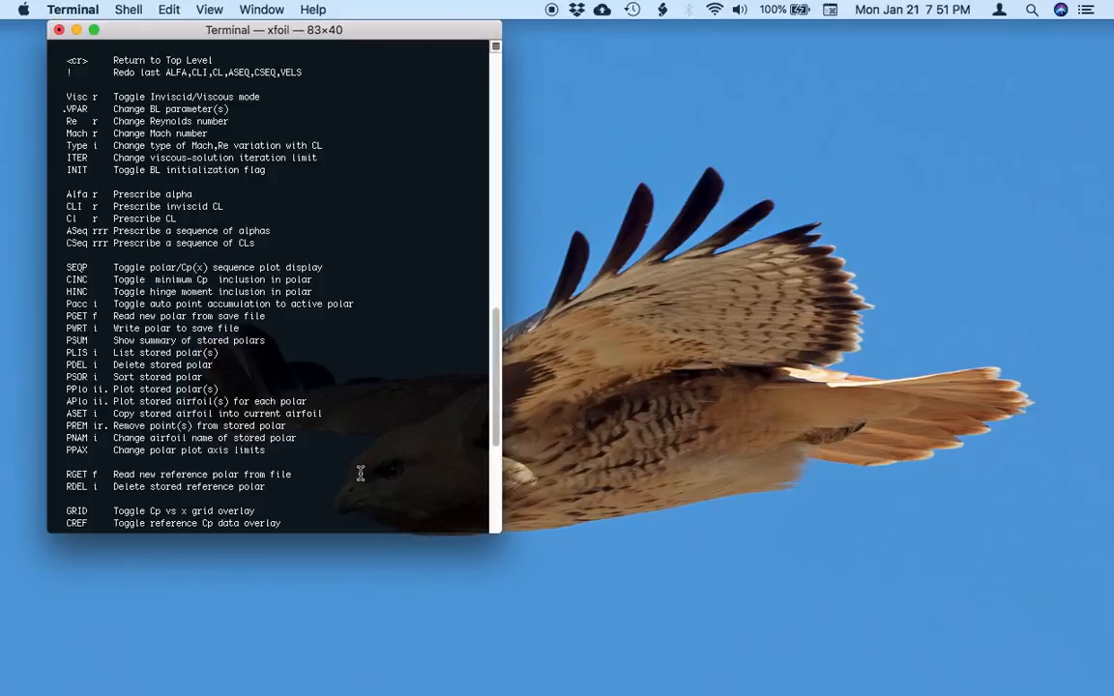
{"action": "scroll", "coordinate": [360, 473], "scroll_direction": "down", "scroll_amount": 15}
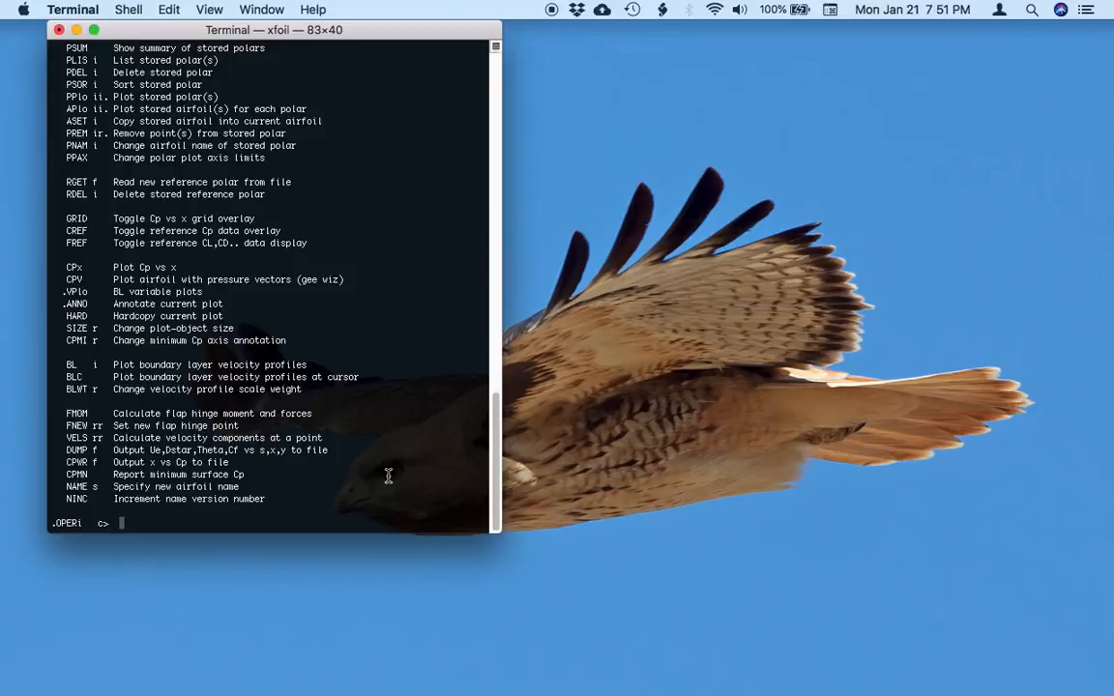
Compute the inviscid solution of the airfoil at an angle of attack of 0 degrees with the alfa command.
{"action": "type", "text": "alfa"}
{"action": "key", "text": "Return"}
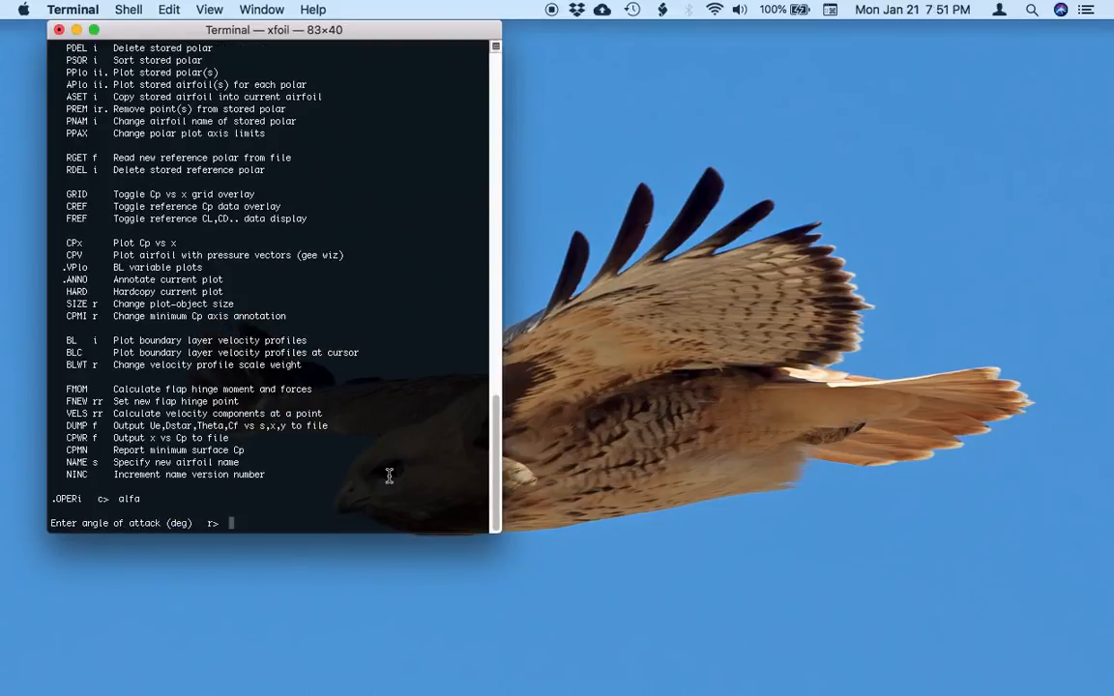
{"action": "type", "text": "0"}
{"action": "key", "text": "Return"}
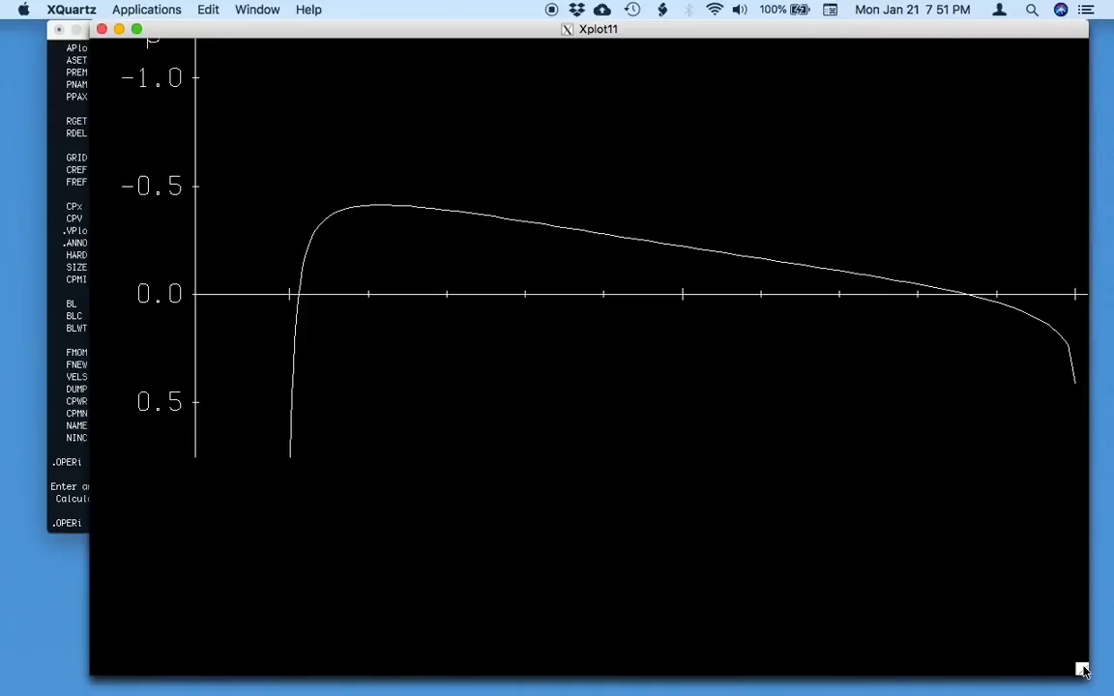
Shrink the Xplot11 window and shift it off the terminal, and recompute the 0 degree angle of attack to refit the plot.
{"action": "left_click_drag", "start_coordinate": [1084, 670], "coordinate": [982, 581]}
{"action": "left_click_drag", "start_coordinate": [434, 36], "coordinate": [573, 35]}
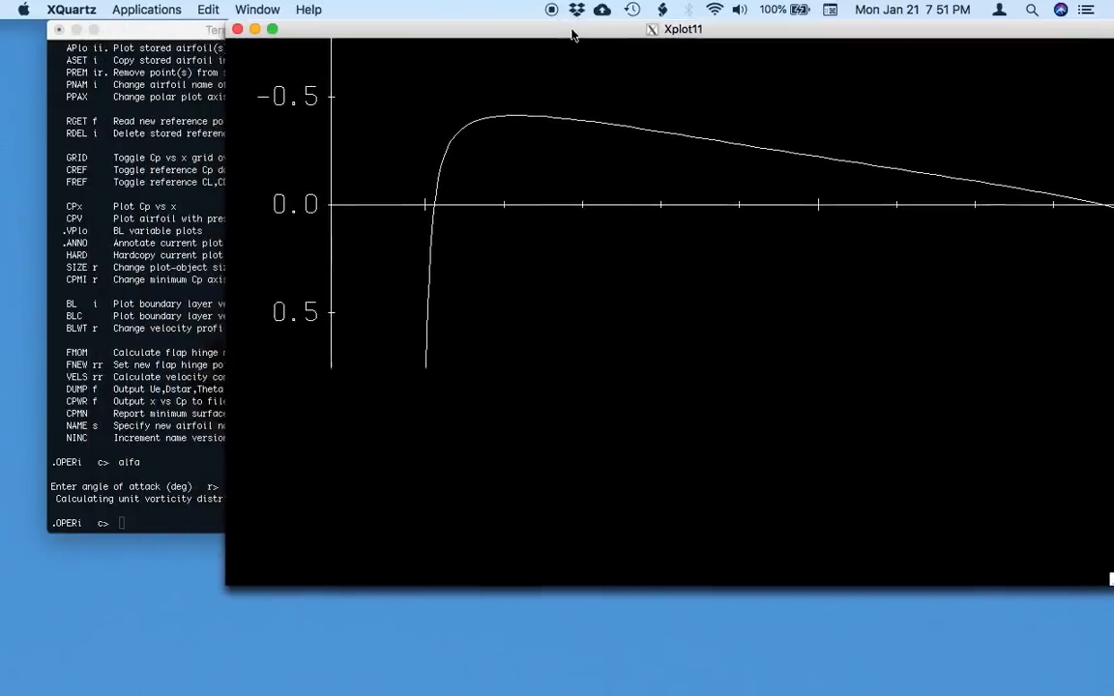
{"action": "left_click", "coordinate": [145, 310]}
{"action": "type", "text": "alfa"}
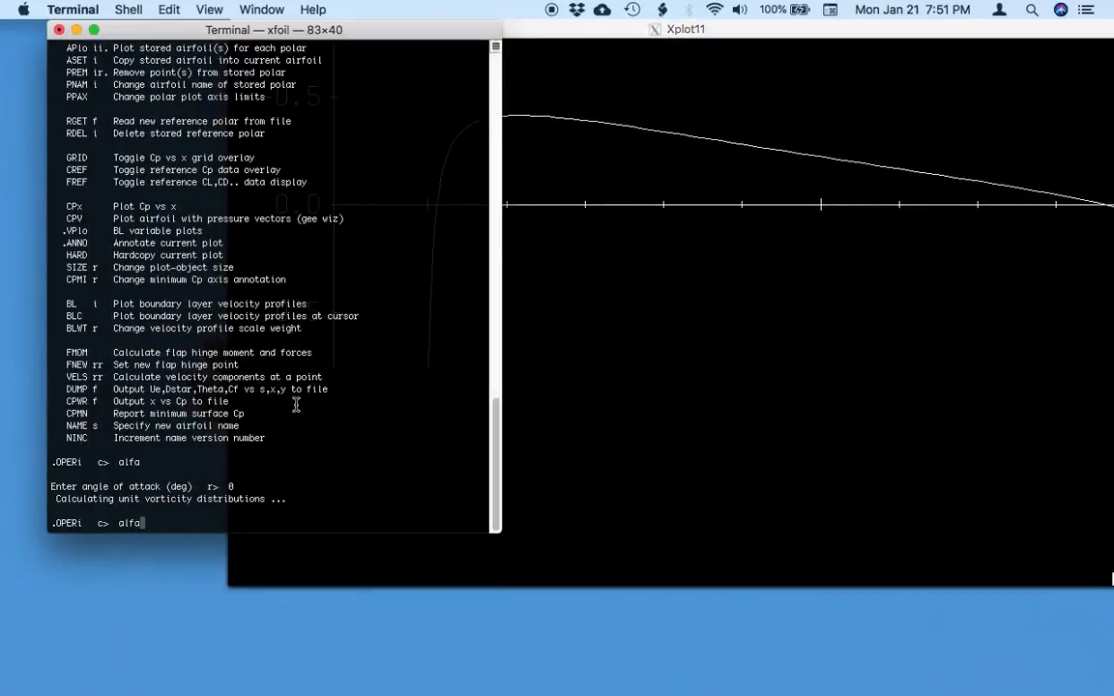
{"action": "key", "text": "Return"}
{"action": "type", "text": "0"}
{"action": "key", "text": "Return"}
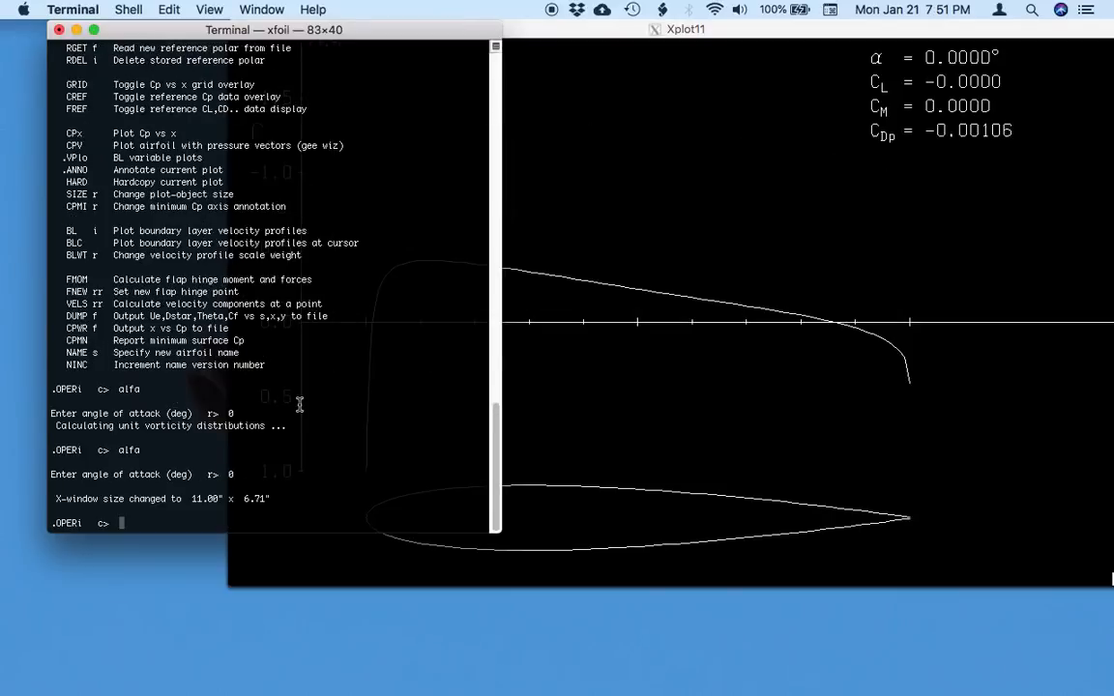
Bring the Xplot11 window forward, make it taller and reposition it so the terminal's edge stays reachable.
{"action": "left_click", "coordinate": [753, 93]}
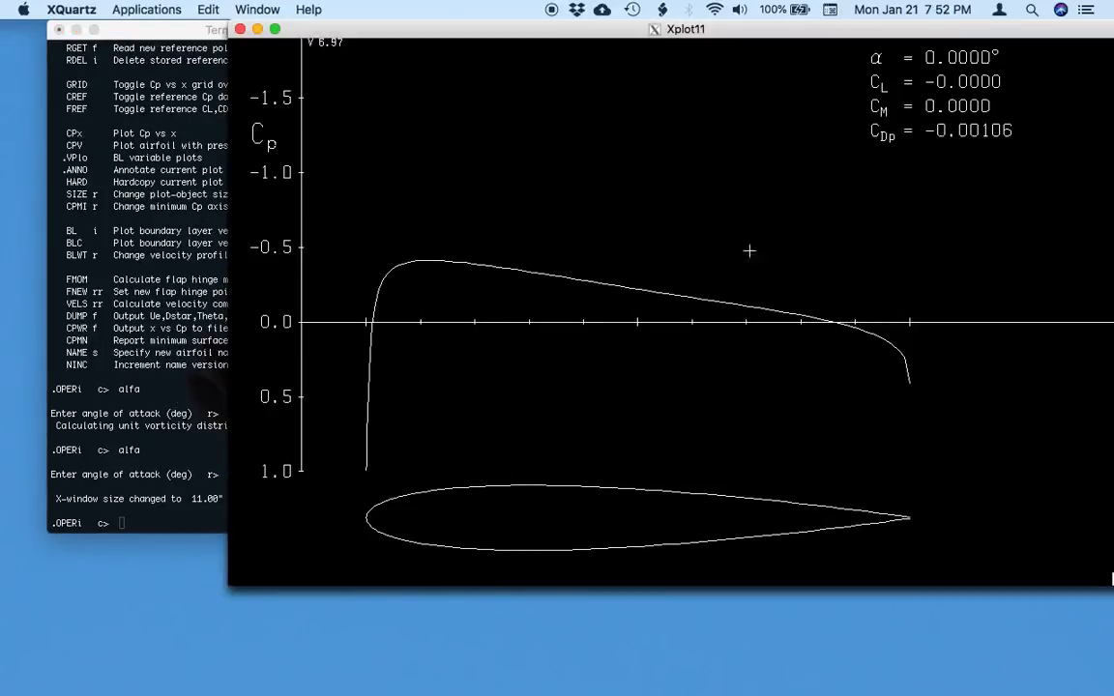
{"action": "left_click_drag", "start_coordinate": [700, 31], "coordinate": [646, 31]}
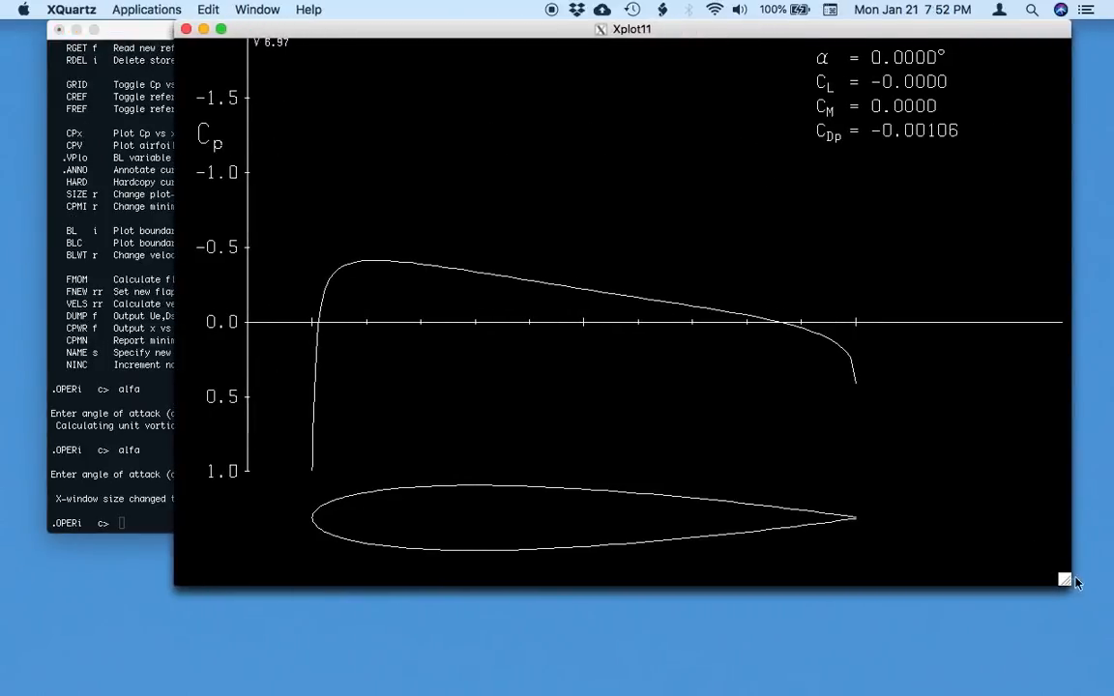
{"action": "left_click_drag", "start_coordinate": [1065, 580], "coordinate": [1071, 655]}
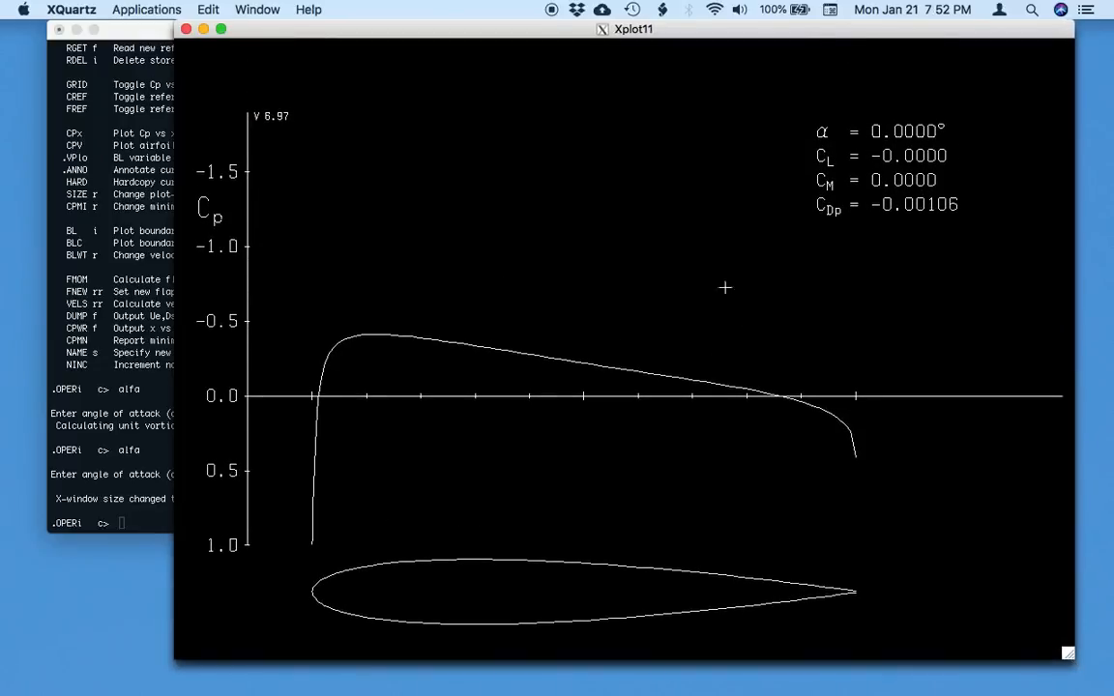
{"action": "left_click_drag", "start_coordinate": [411, 43], "coordinate": [453, 42]}
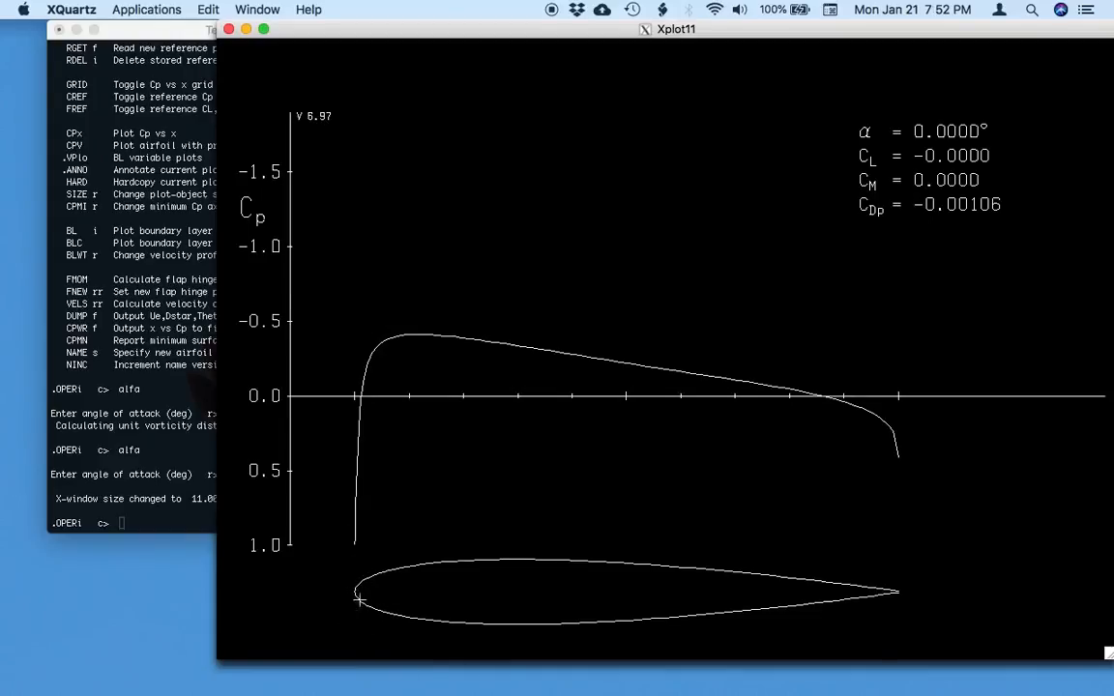
Return to the terminal, run alfa 5 for the inviscid case and bring the resulting Cp plot forward.
{"action": "left_click", "coordinate": [136, 440]}
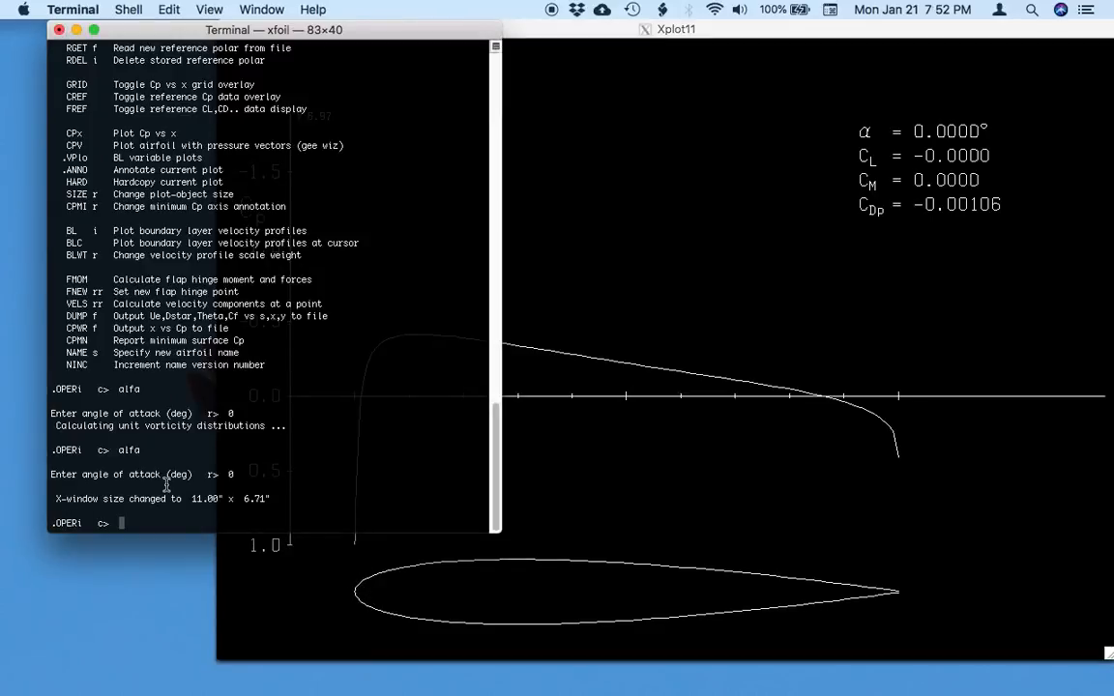
{"action": "type", "text": "alfa 5"}
{"action": "key", "text": "Return"}
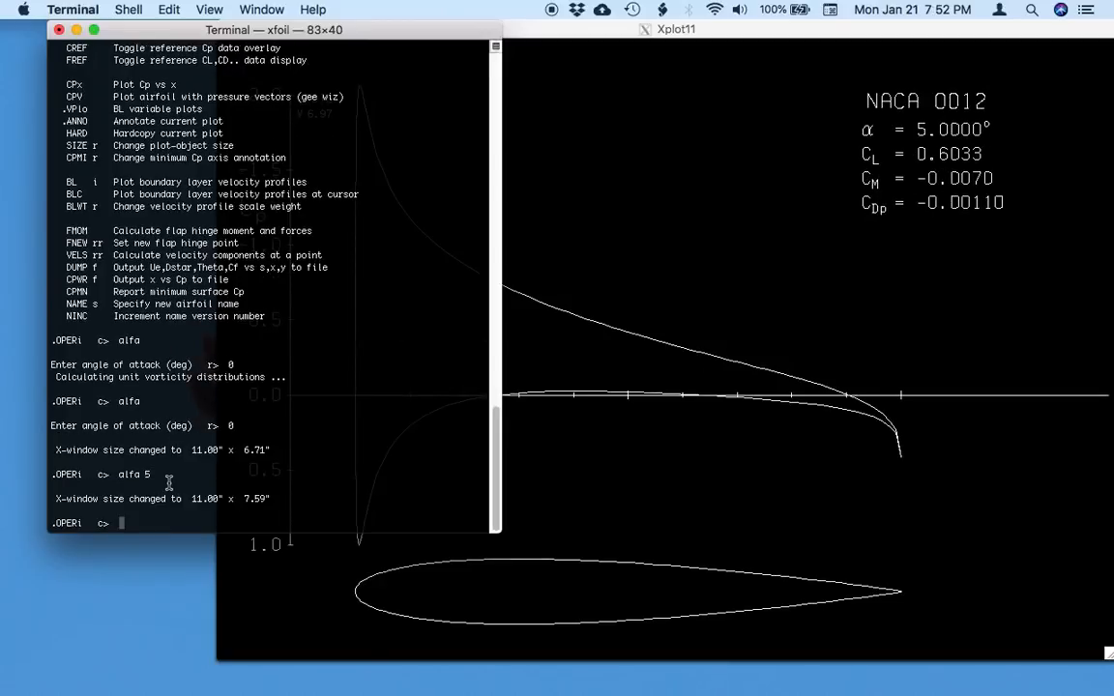
{"action": "left_click", "coordinate": [618, 443]}
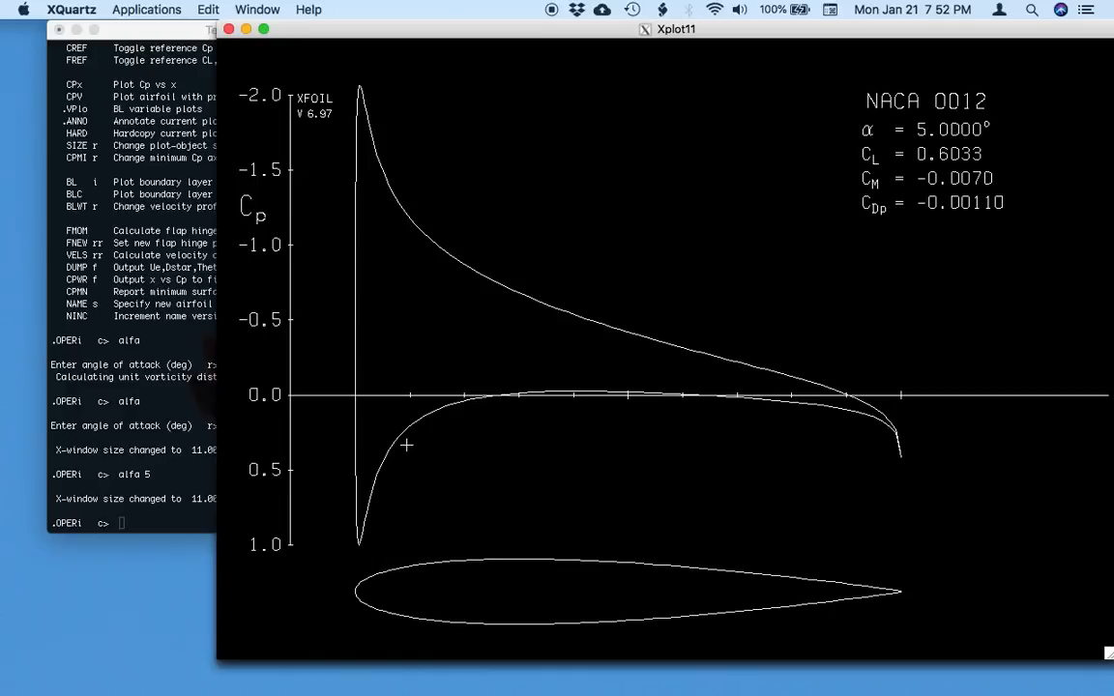
Run an inviscid aseq sweep from 0 to 12 degrees in 1 degree increments and bring its plot forward.
{"action": "left_click", "coordinate": [194, 451]}
{"action": "type", "text": "aseq"}
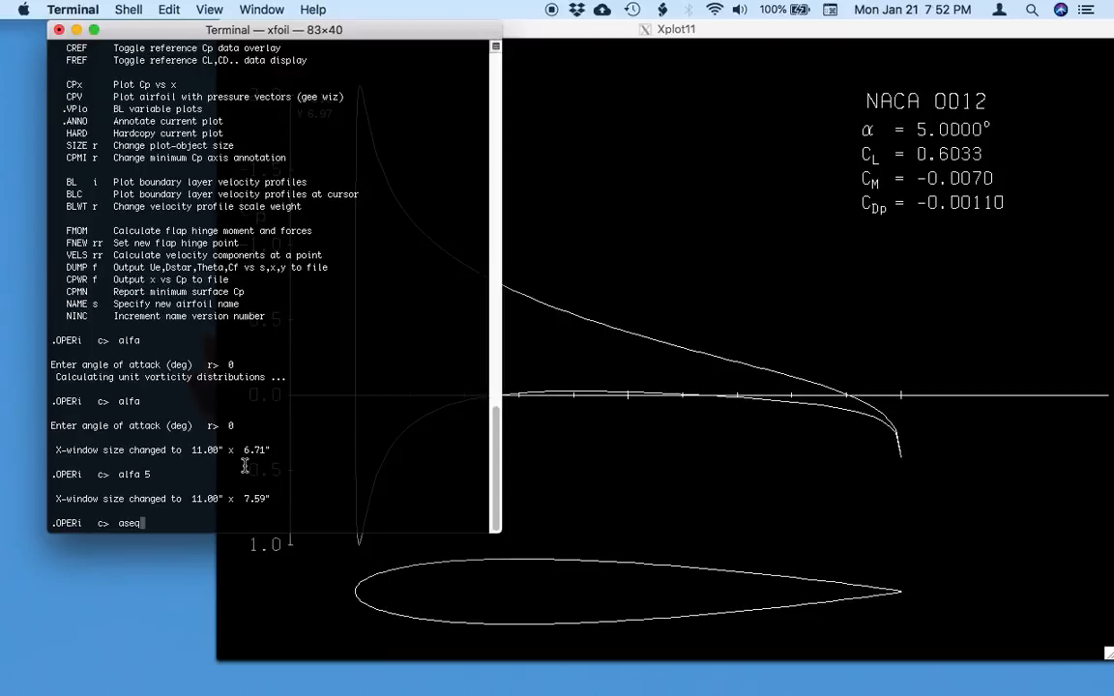
{"action": "key", "text": "Return"}
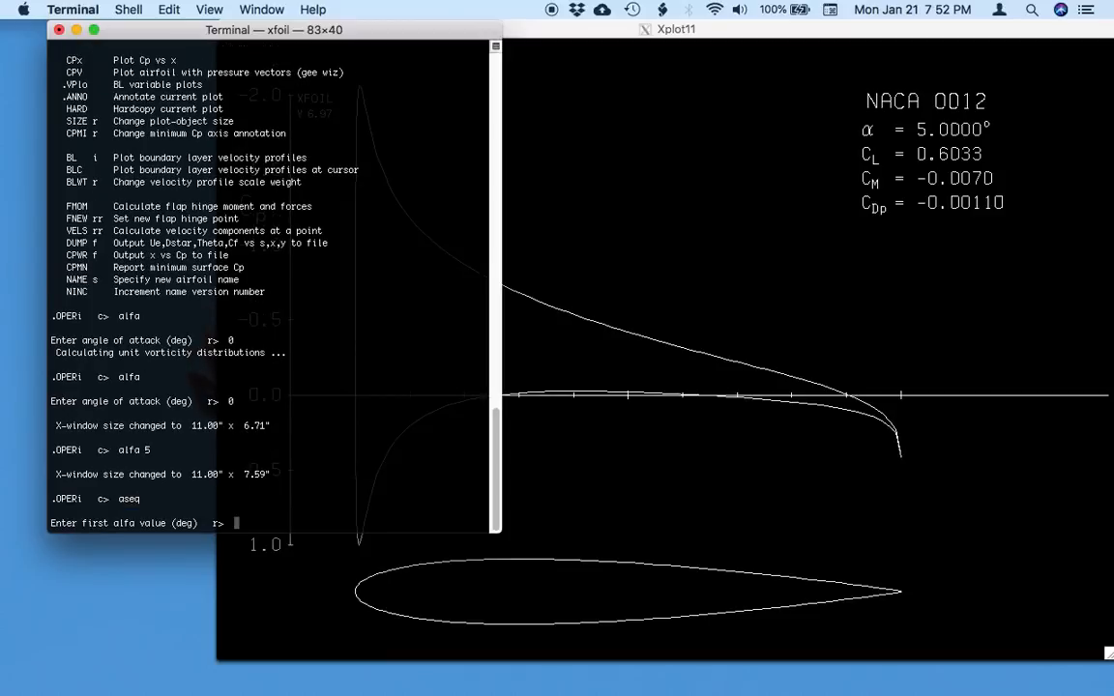
{"action": "type", "text": "0"}
{"action": "key", "text": "Return"}
{"action": "type", "text": "12"}
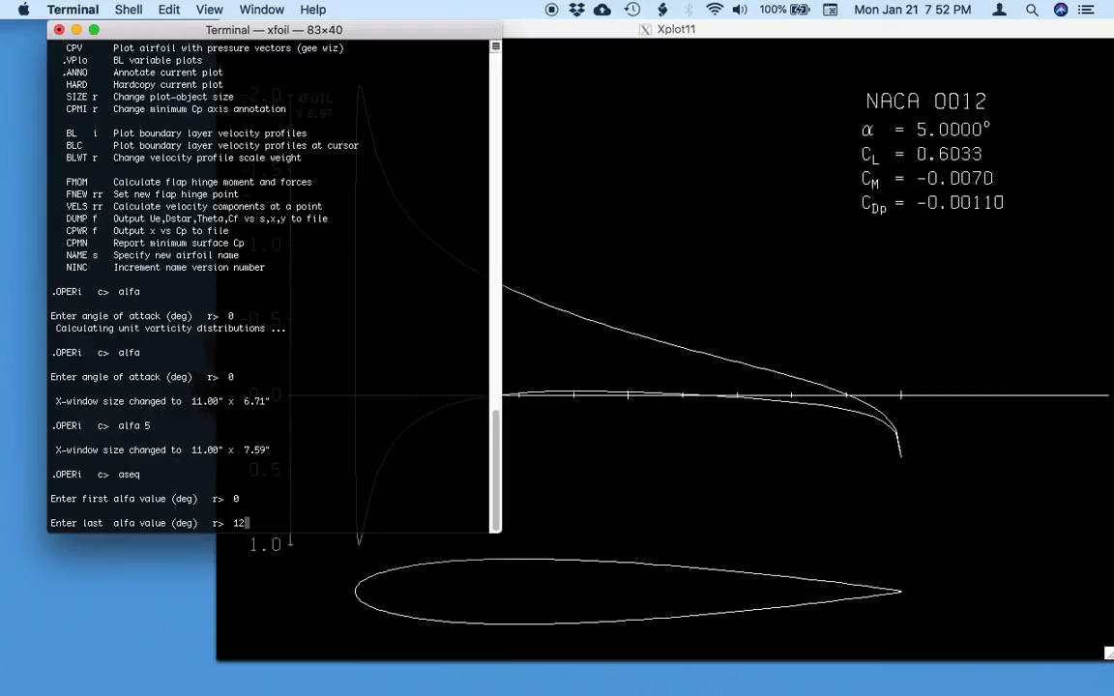
{"action": "key", "text": "Return"}
{"action": "type", "text": "1"}
{"action": "key", "text": "Return"}
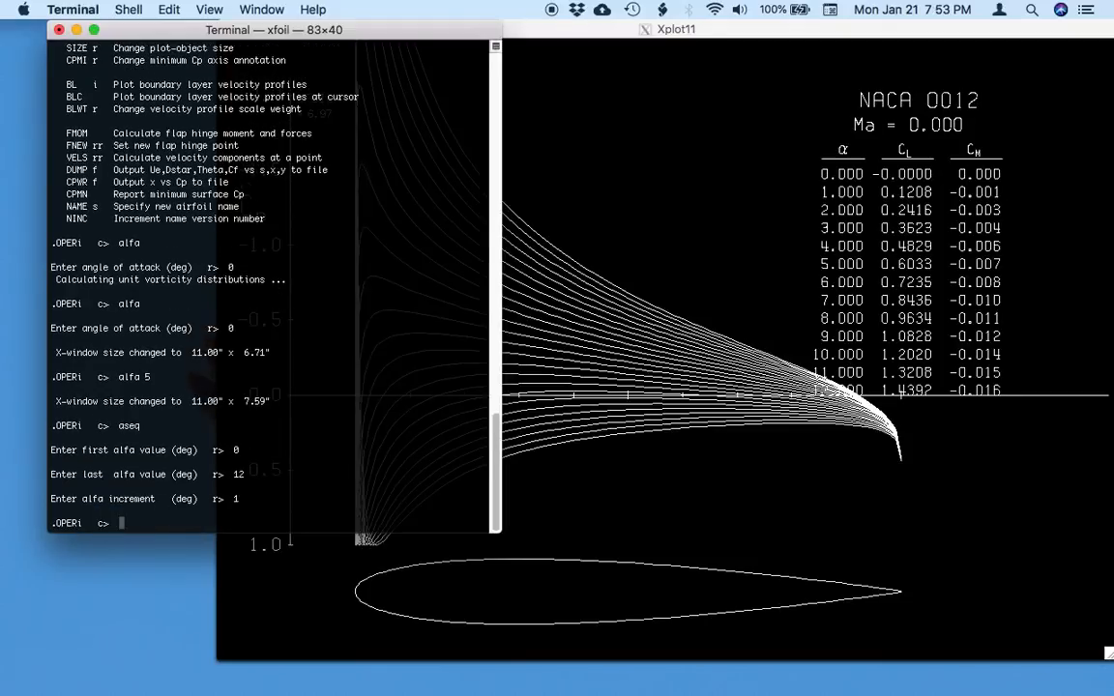
{"action": "left_click", "coordinate": [736, 489]}
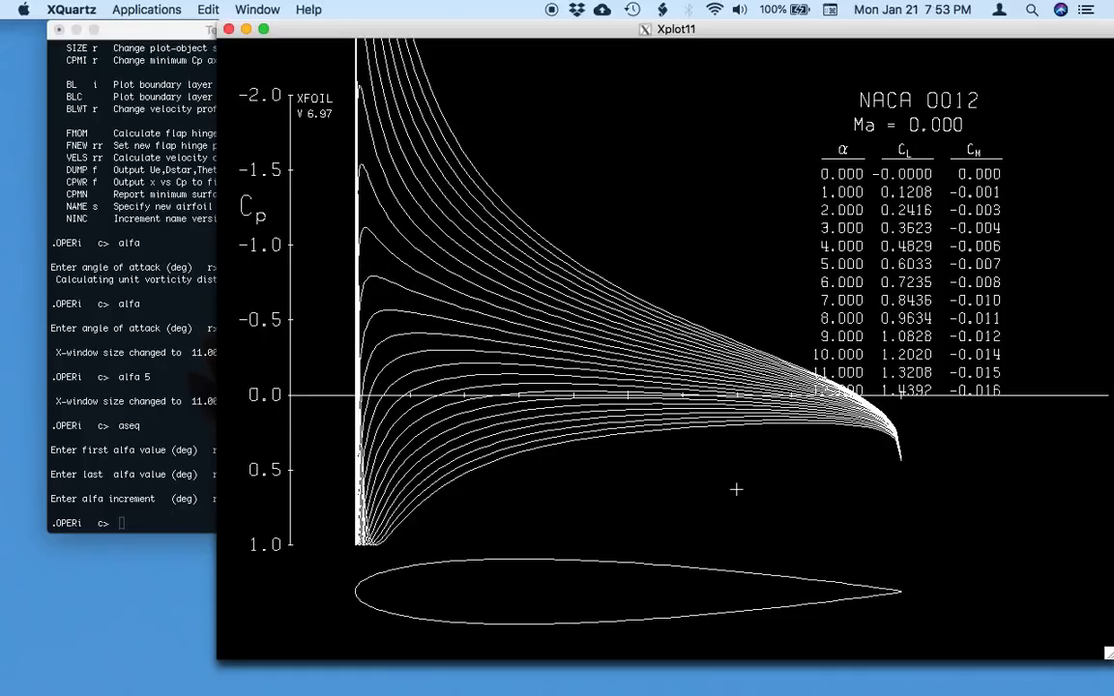
Return to the terminal and switch the analysis to viscous mode with a Reynolds number of 500000.
{"action": "left_click", "coordinate": [145, 469]}
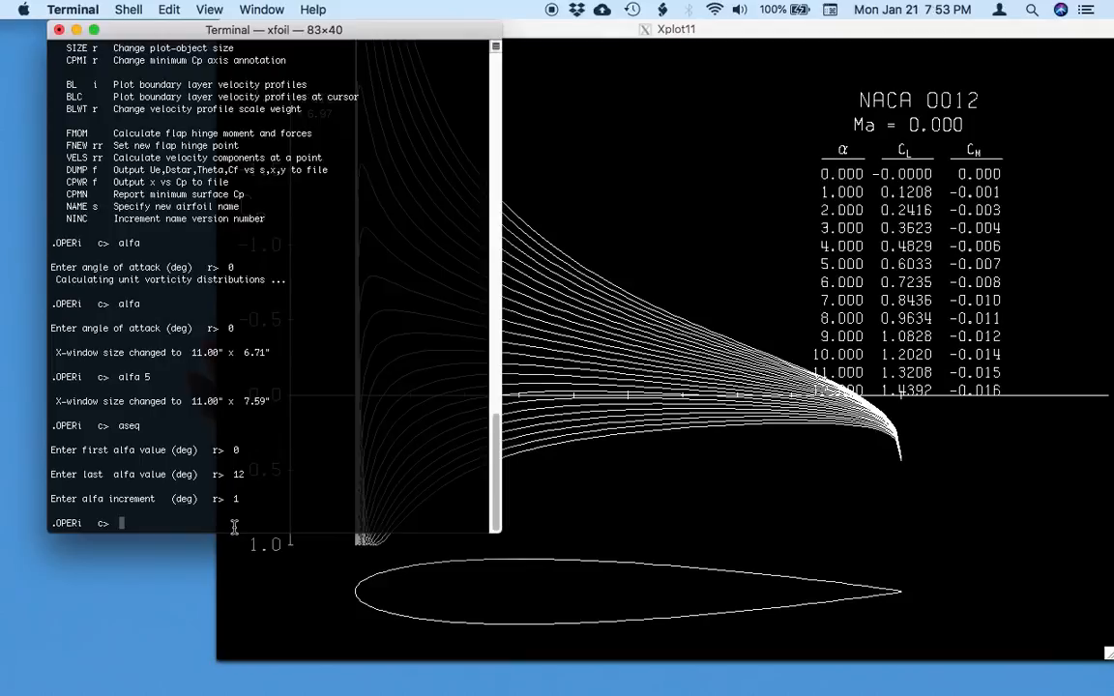
{"action": "type", "text": "visc"}
{"action": "key", "text": "Return"}
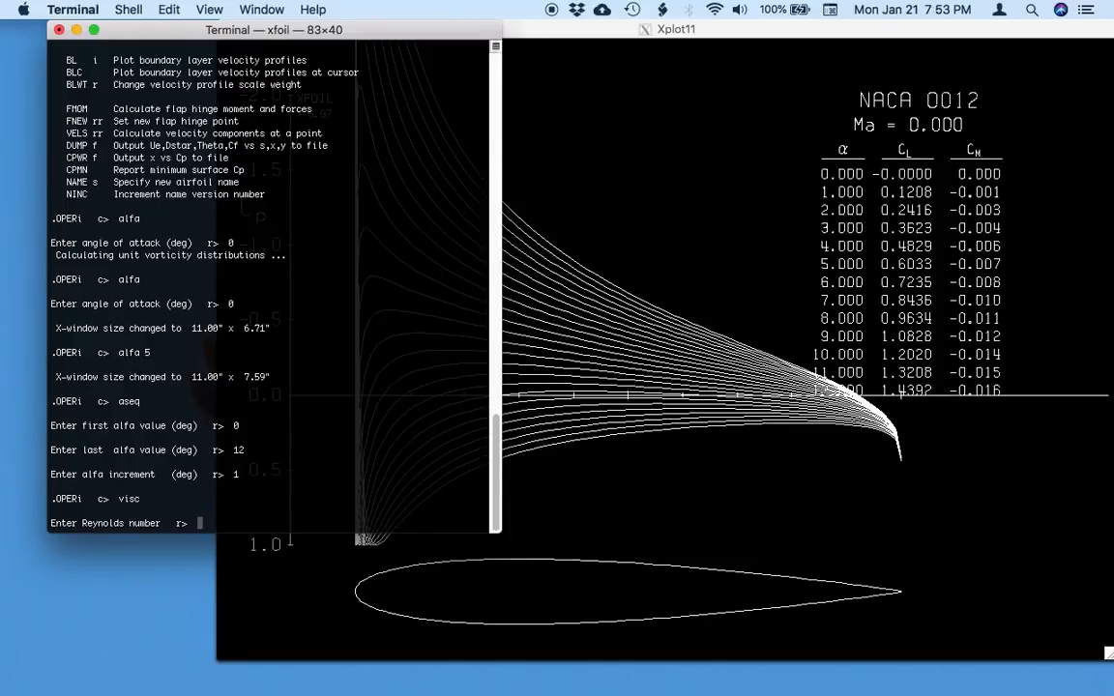
{"action": "type", "text": "500000"}
{"action": "key", "text": "Return"}
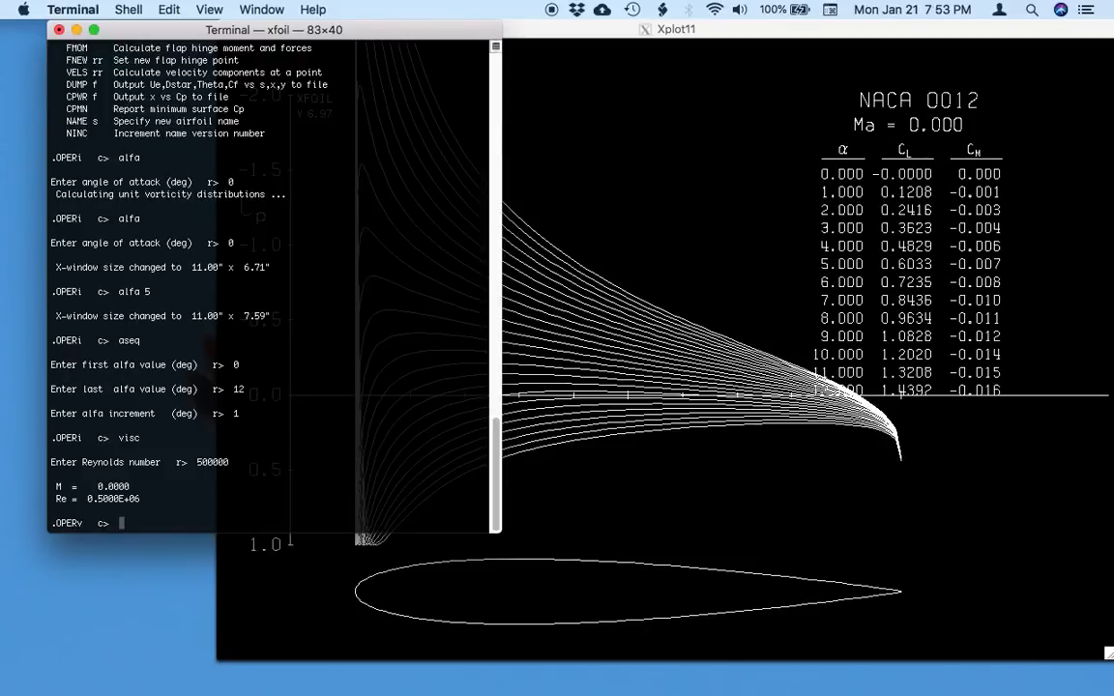
Compute the viscous solution at 5 degrees angle of attack and bring its Cp plot forward.
{"action": "type", "text": "alfa 5"}
{"action": "key", "text": "Return"}
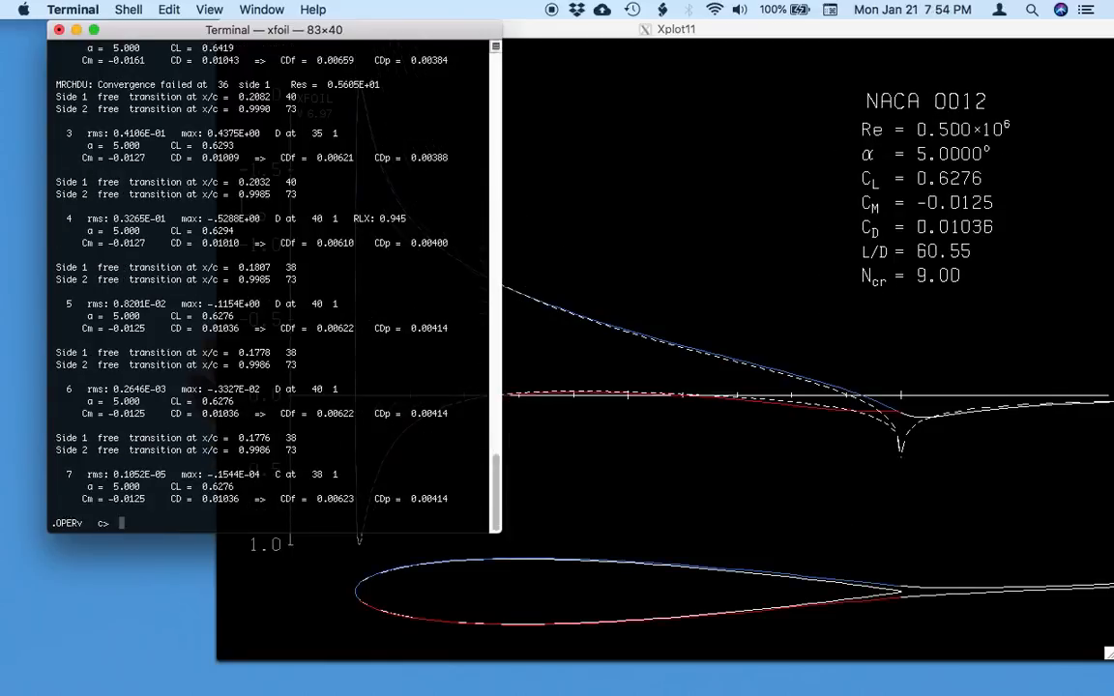
{"action": "left_click", "coordinate": [666, 443]}
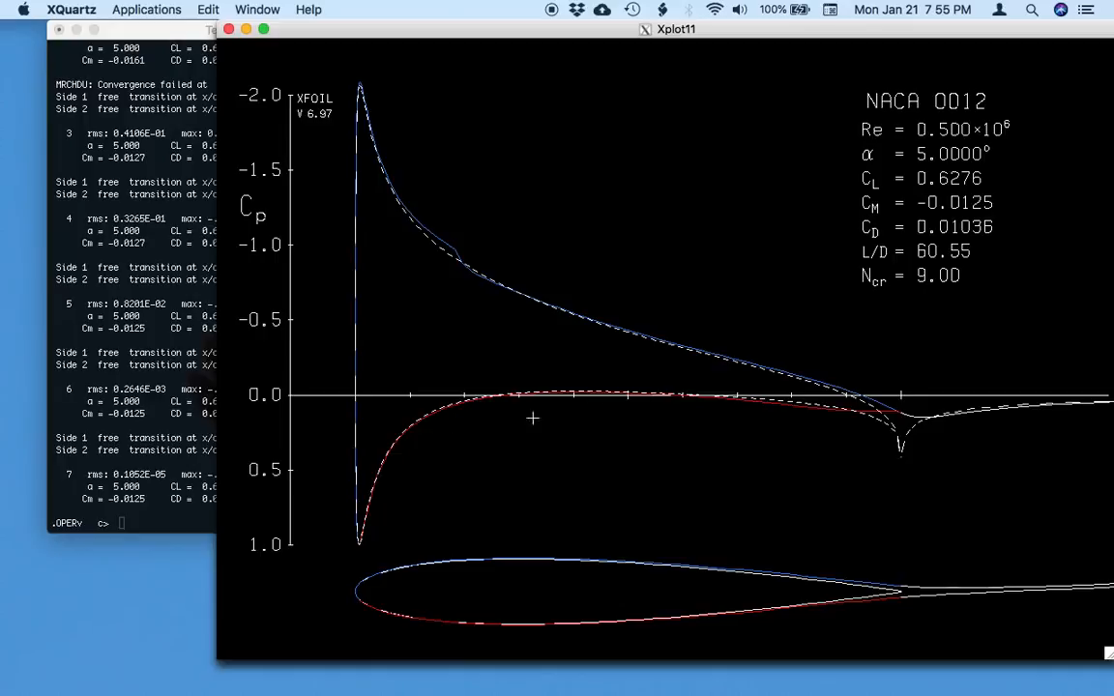
Run a viscous aseq sweep from 0 to 12 degrees in 1 degree increments and bring its plot forward.
{"action": "left_click", "coordinate": [155, 519]}
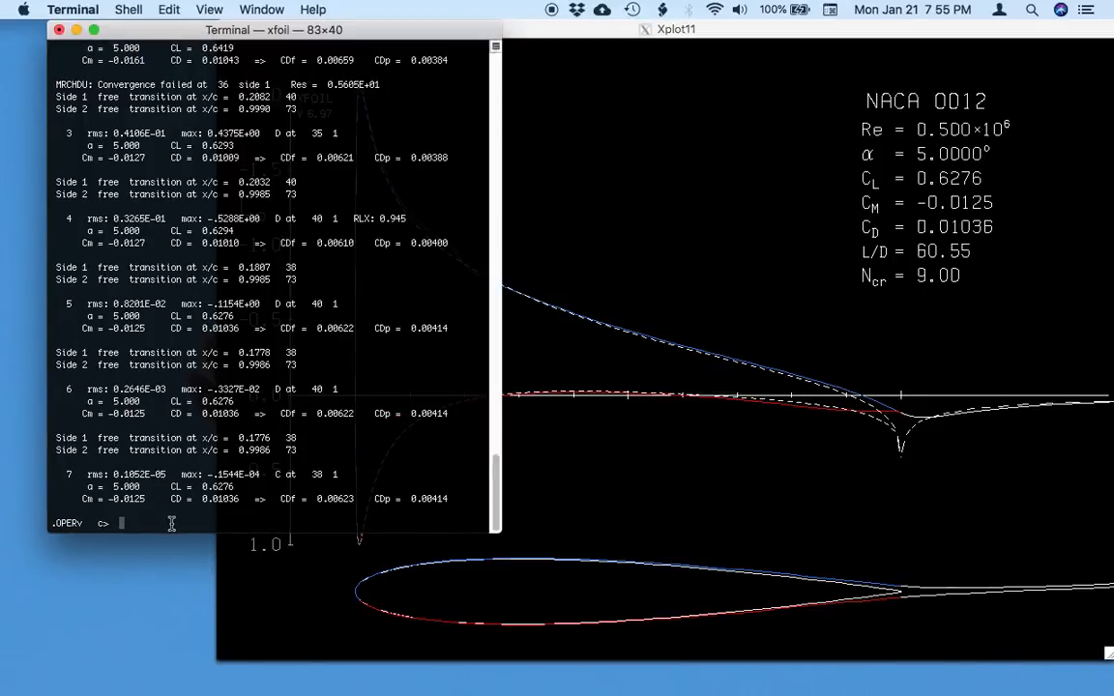
{"action": "type", "text": "aseq"}
{"action": "key", "text": "Return"}
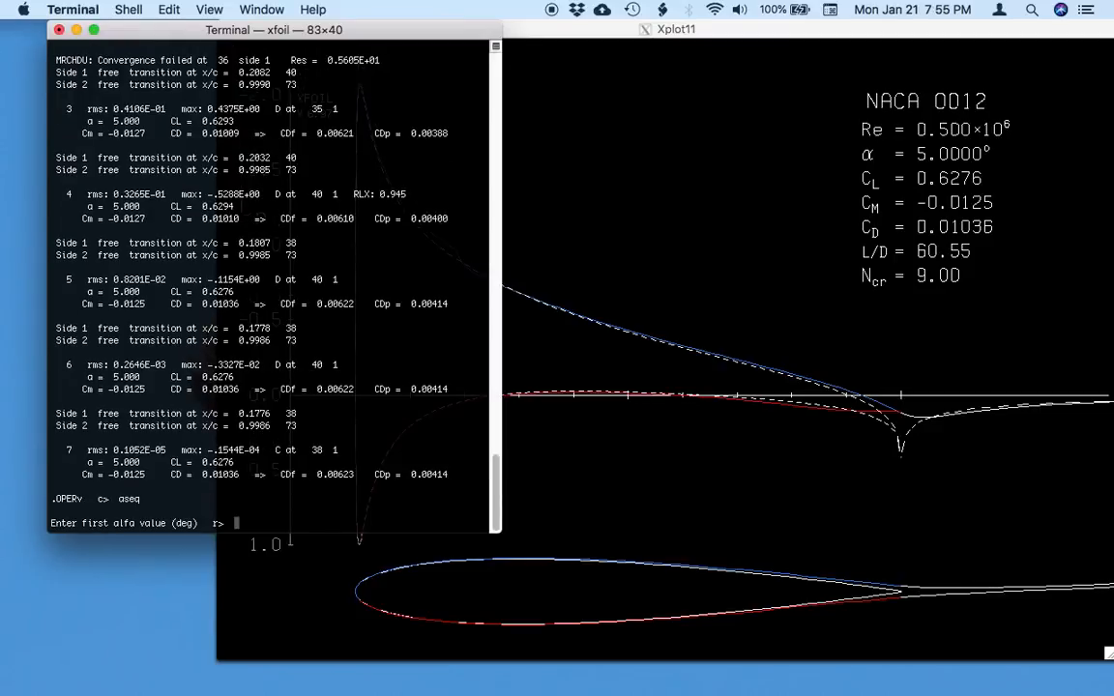
{"action": "type", "text": "0"}
{"action": "key", "text": "Return"}
{"action": "type", "text": "12"}
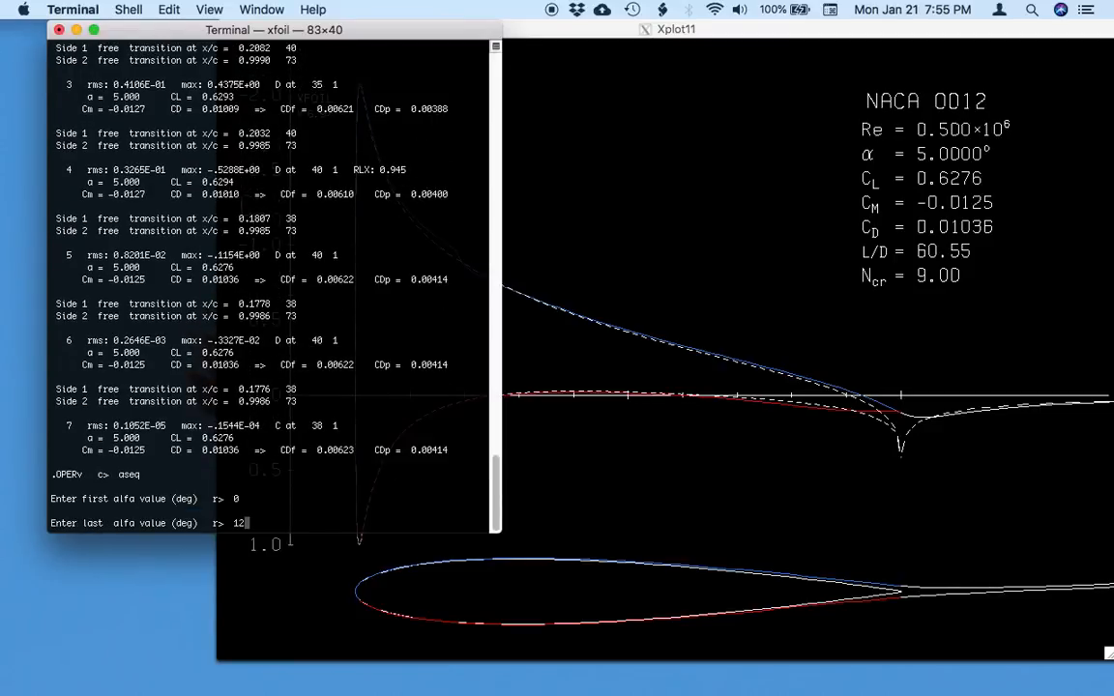
{"action": "key", "text": "Return"}
{"action": "type", "text": "1"}
{"action": "key", "text": "Return"}
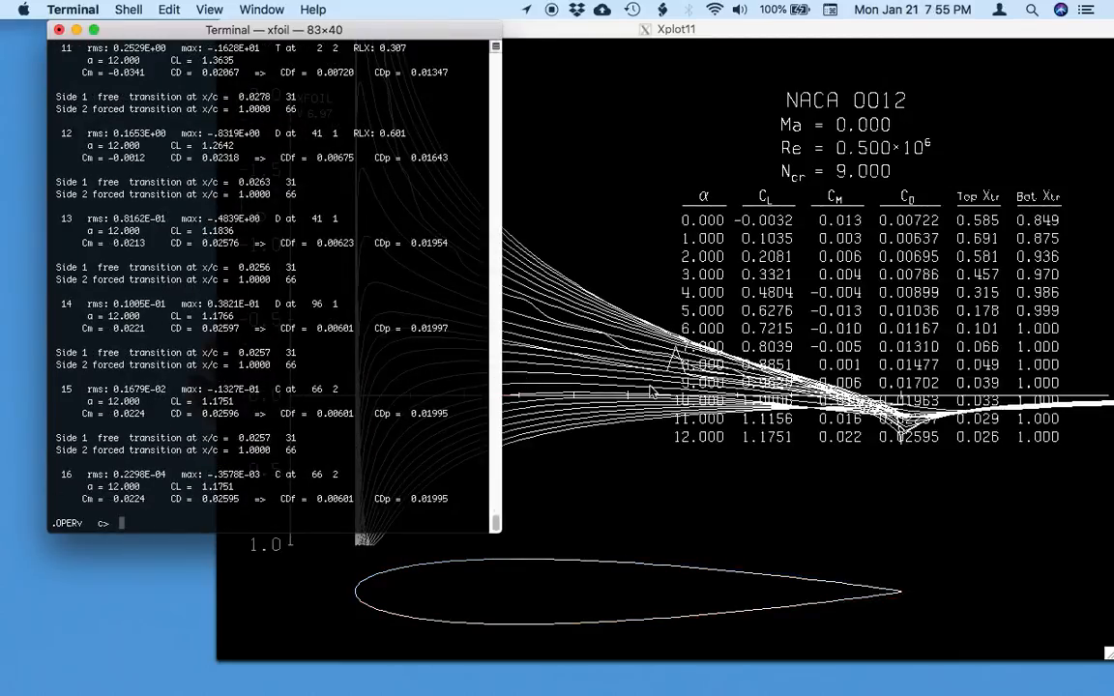
{"action": "left_click", "coordinate": [588, 353]}
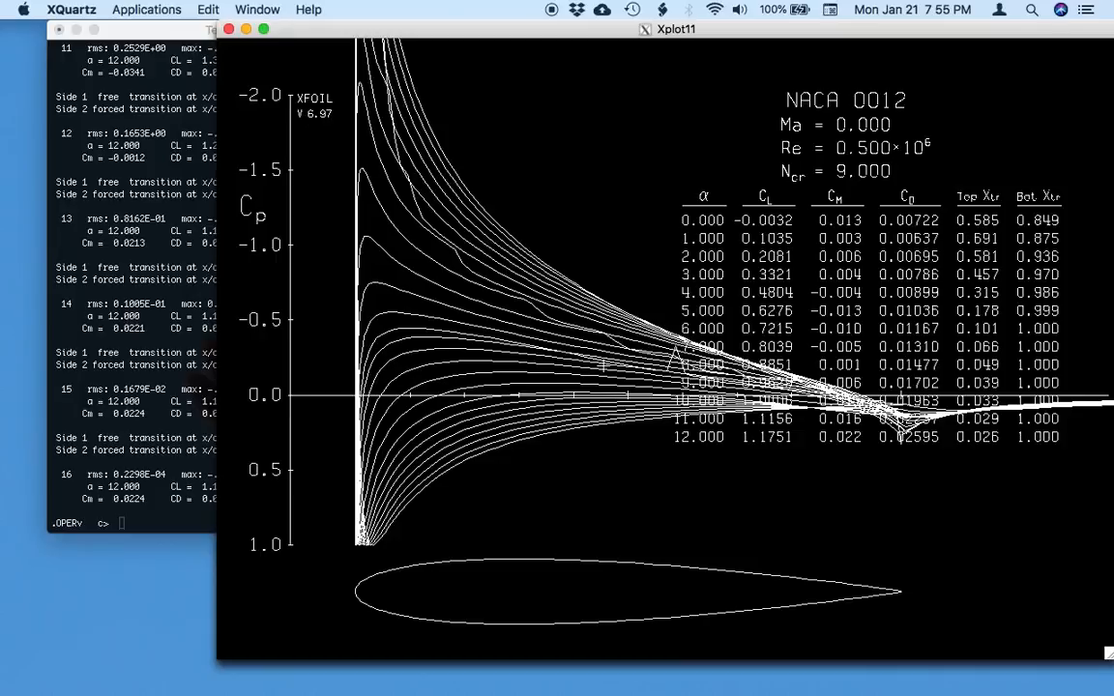
Return to the terminal and set the viscous iteration limit to 100.
{"action": "left_click", "coordinate": [138, 480]}
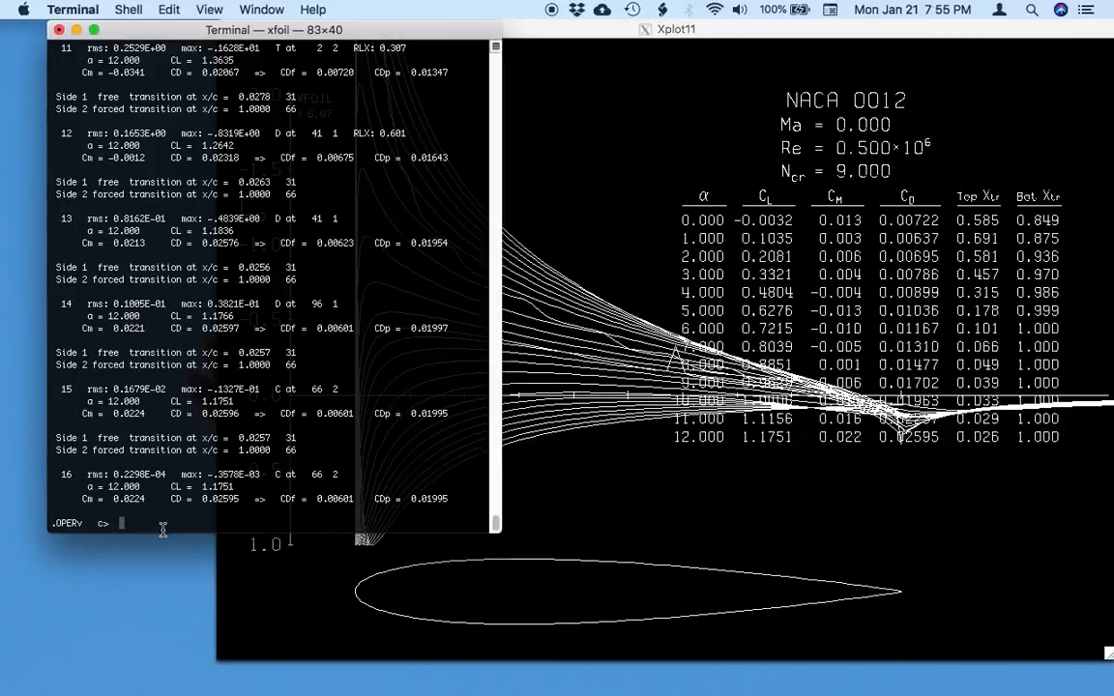
{"action": "type", "text": "iter"}
{"action": "key", "text": "Return"}
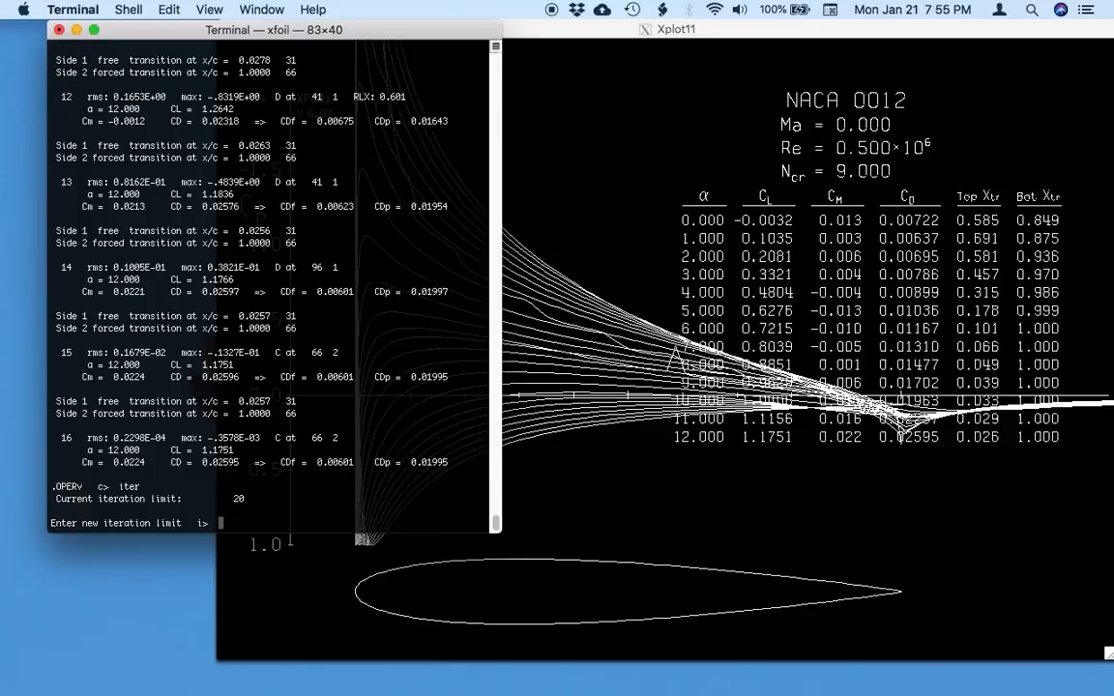
{"action": "type", "text": "100"}
{"action": "key", "text": "Return"}
Rerun the viscous aseq sweep from 0 to 12 degrees in 1 degree increments and bring its Cp plot forward.
{"action": "type", "text": "aseq"}
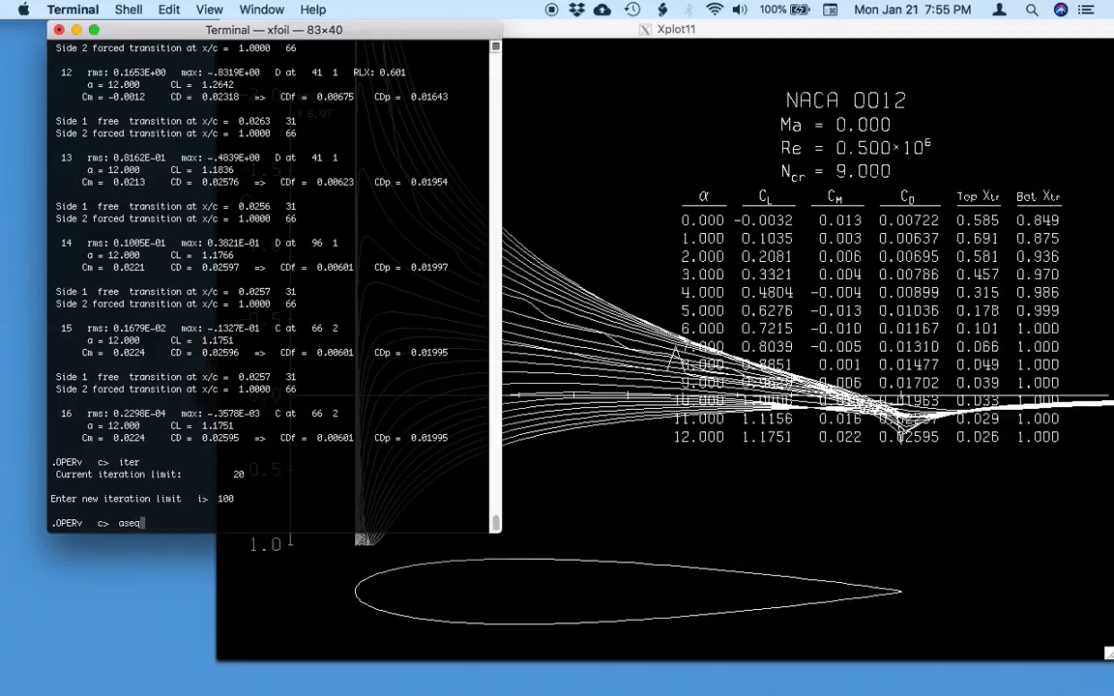
{"action": "key", "text": "Return"}
{"action": "type", "text": "0"}
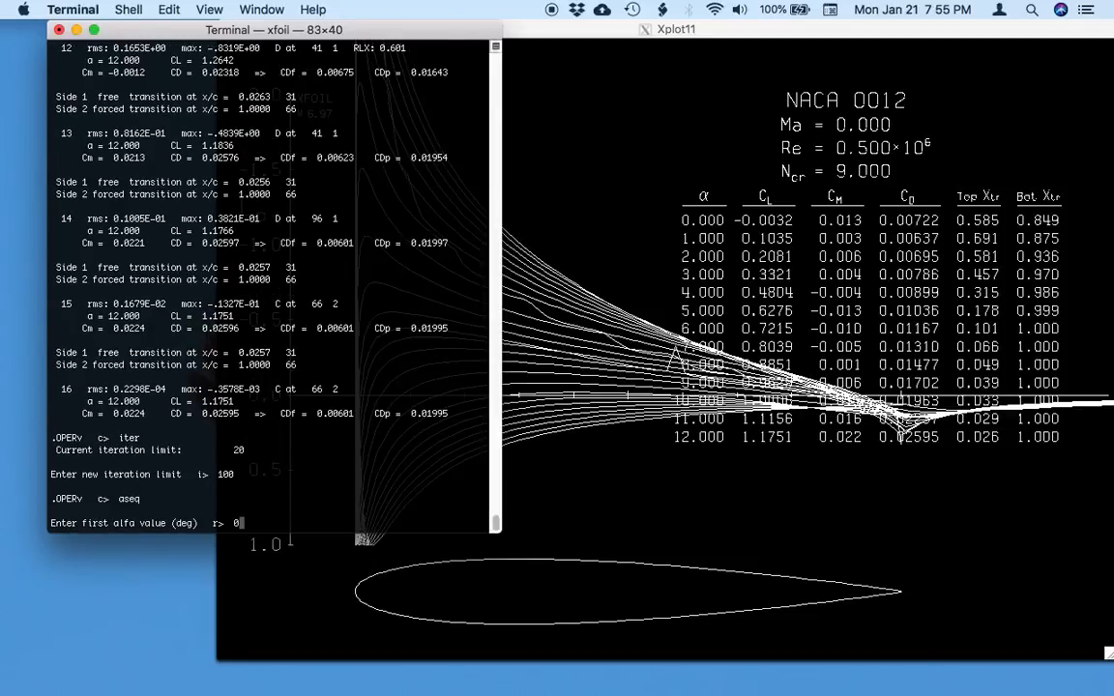
{"action": "key", "text": "Return"}
{"action": "type", "text": "10"}
{"action": "key", "text": "Return"}
{"action": "type", "text": "1"}
{"action": "key", "text": "Return"}
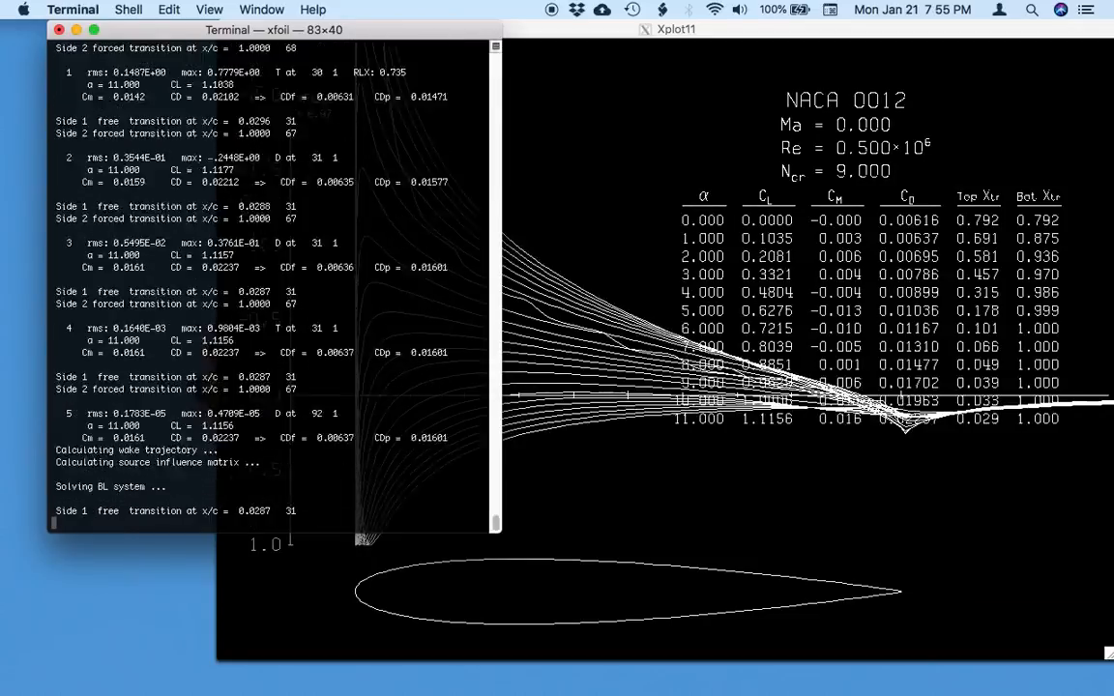
{"action": "left_click", "coordinate": [691, 400]}
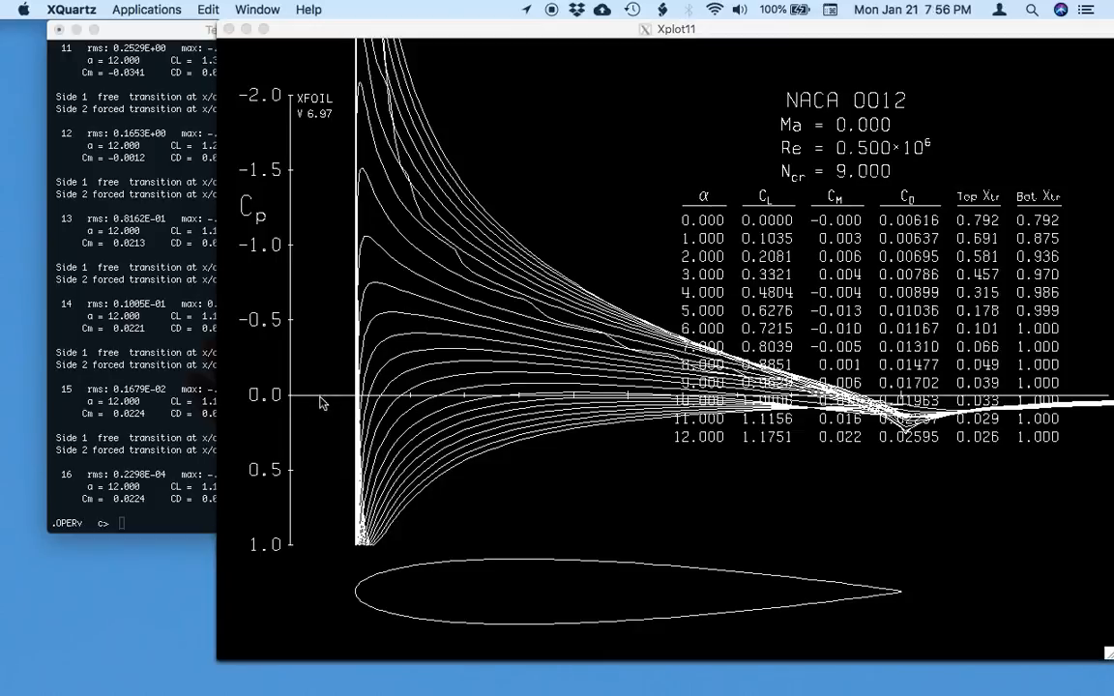
Return to the terminal, list the available OPER commands and look through the polar accumulation and plotting options.
{"action": "left_click", "coordinate": [169, 465]}
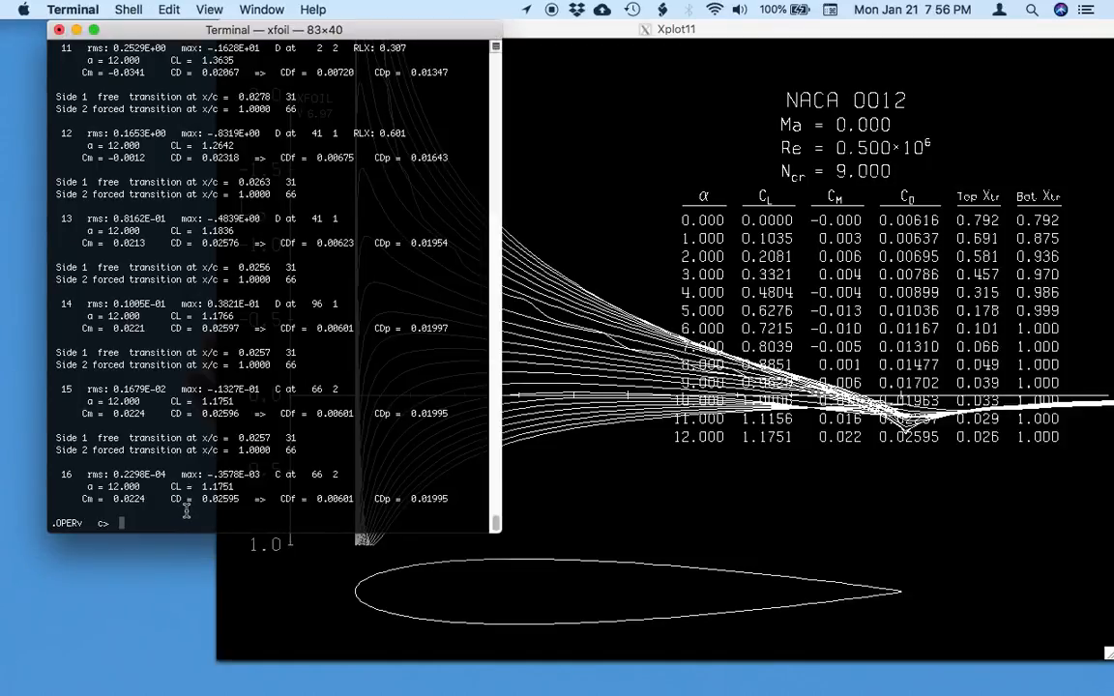
{"action": "type", "text": "?"}
{"action": "key", "text": "Return"}
{"action": "scroll", "coordinate": [164, 290], "scroll_direction": "up", "scroll_amount": 4}
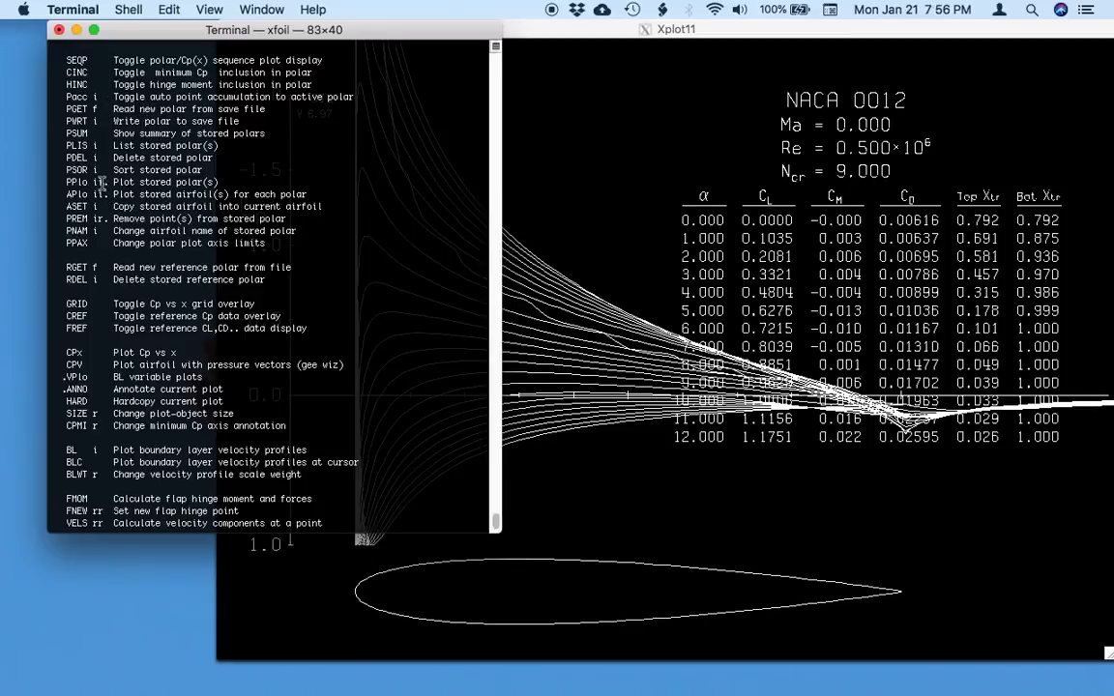
{"action": "scroll", "coordinate": [101, 194], "scroll_direction": "down", "scroll_amount": 1}
{"action": "scroll", "coordinate": [101, 194], "scroll_direction": "down", "scroll_amount": 3}
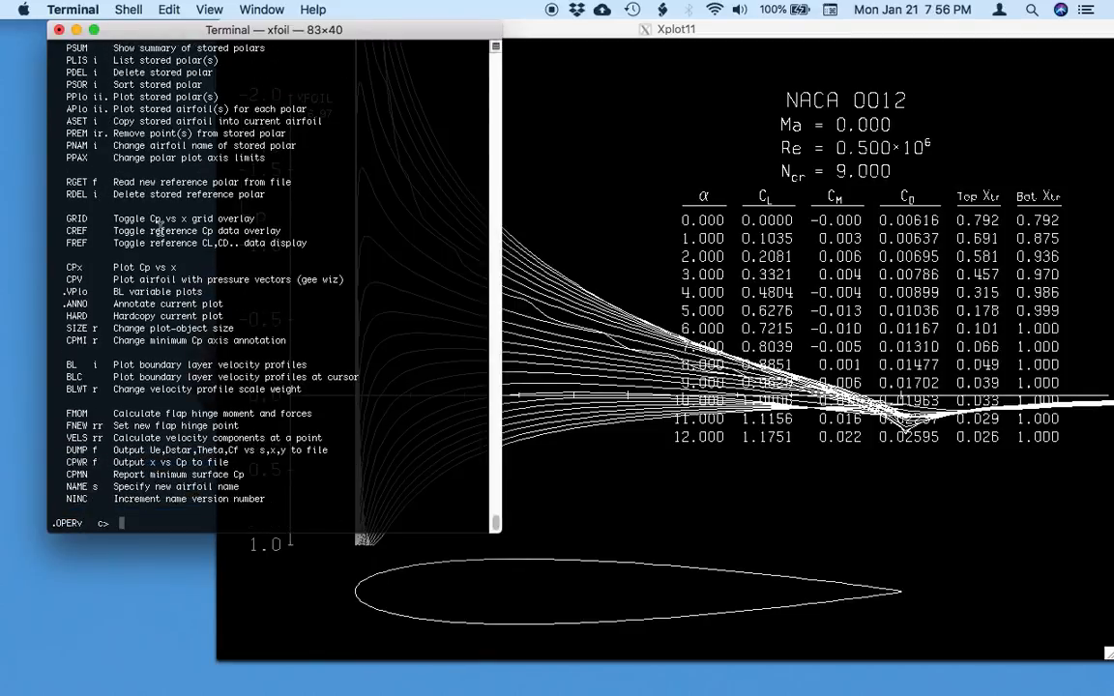
Enable polar accumulation with pacc, using savepolar as the save file and dumppolar as the dump file.
{"action": "type", "text": "pacc"}
{"action": "key", "text": "Return"}
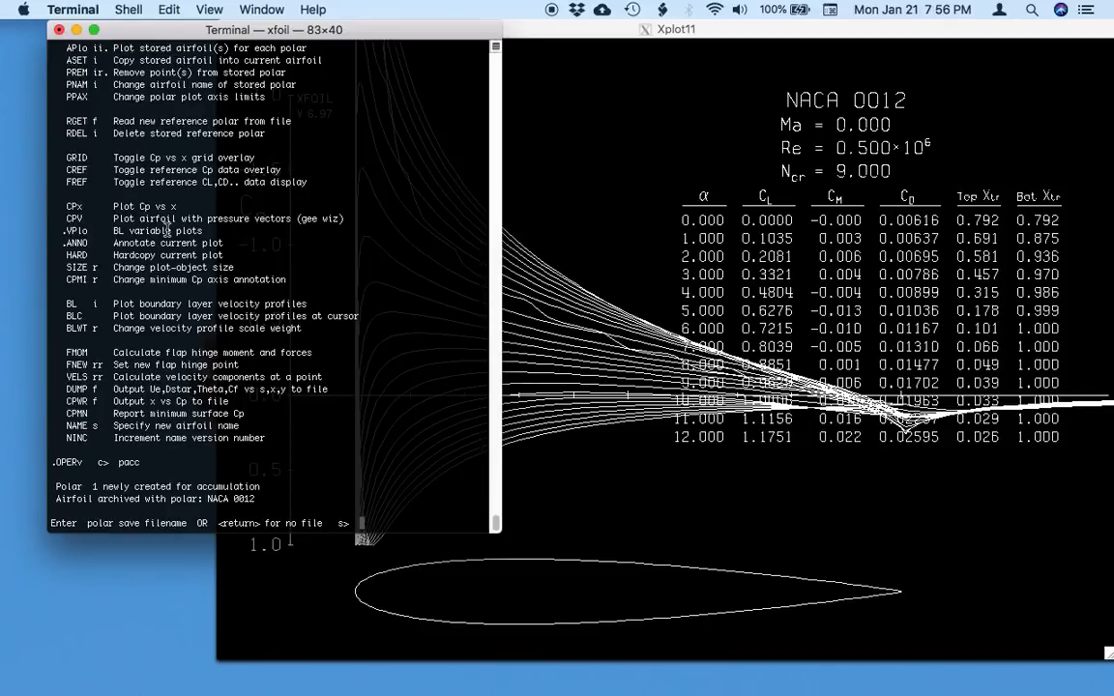
{"action": "type", "text": "save"}
{"action": "type", "text": "polar"}
{"action": "key", "text": "Return"}
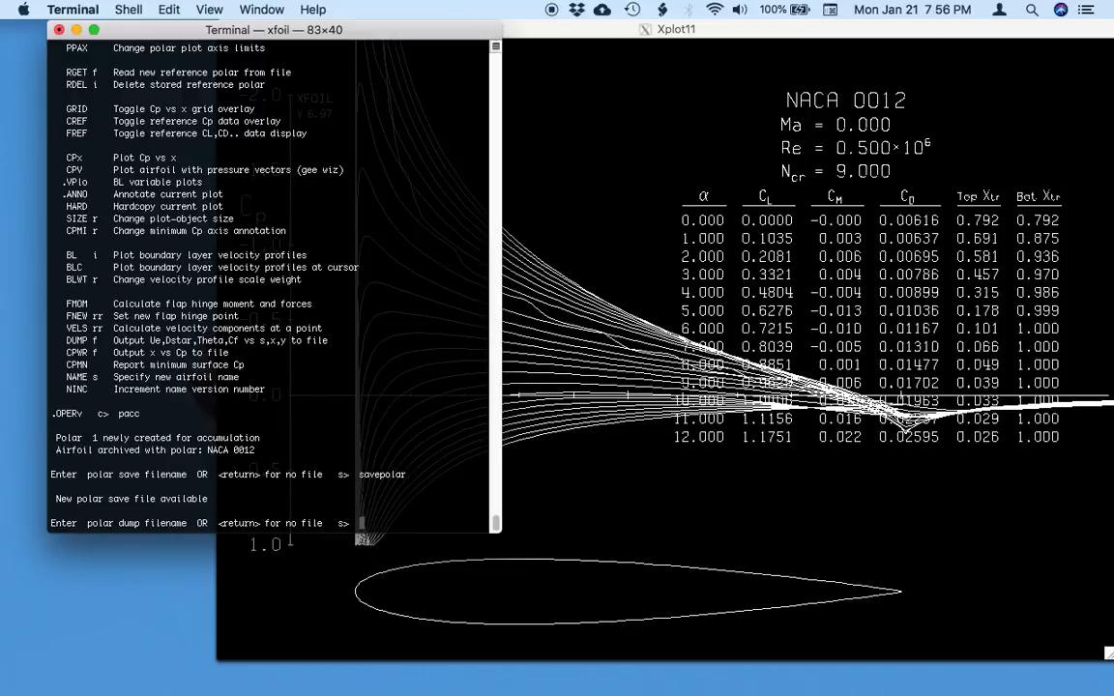
{"action": "type", "text": "dumppolar"}
{"action": "key", "text": "Return"}
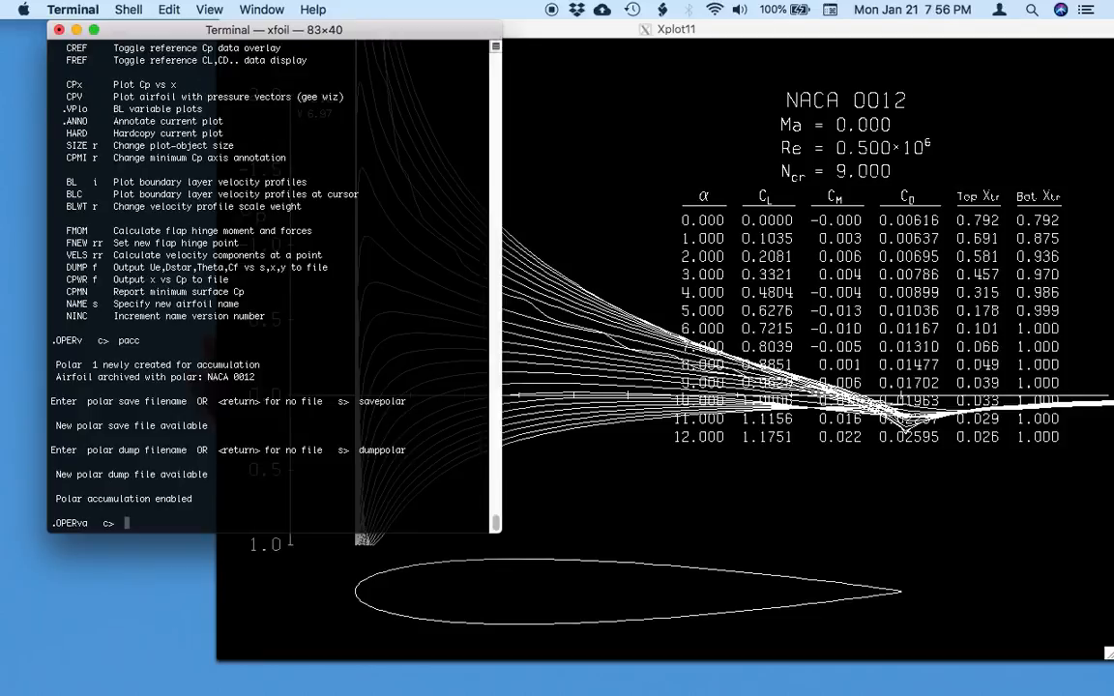
Run an aseq sweep from 0 to 12 degrees in 1 degree increments to fill the savepolar and dumppolar files.
{"action": "type", "text": "aseq"}
{"action": "key", "text": "Return"}
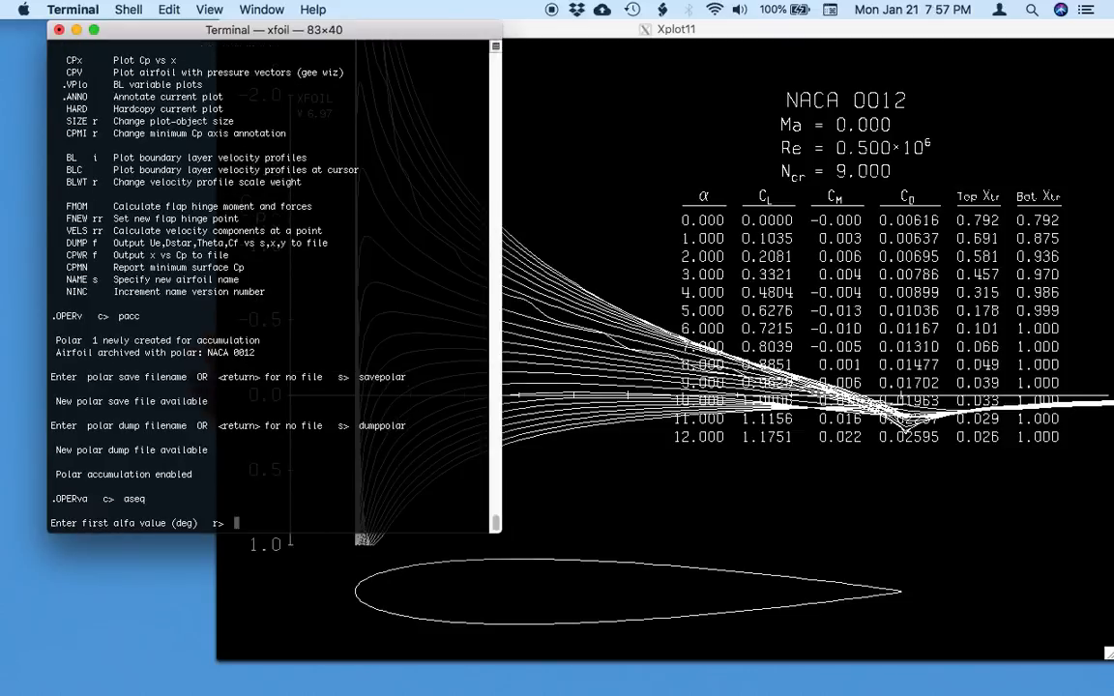
{"action": "type", "text": "0"}
{"action": "key", "text": "Return"}
{"action": "type", "text": "12"}
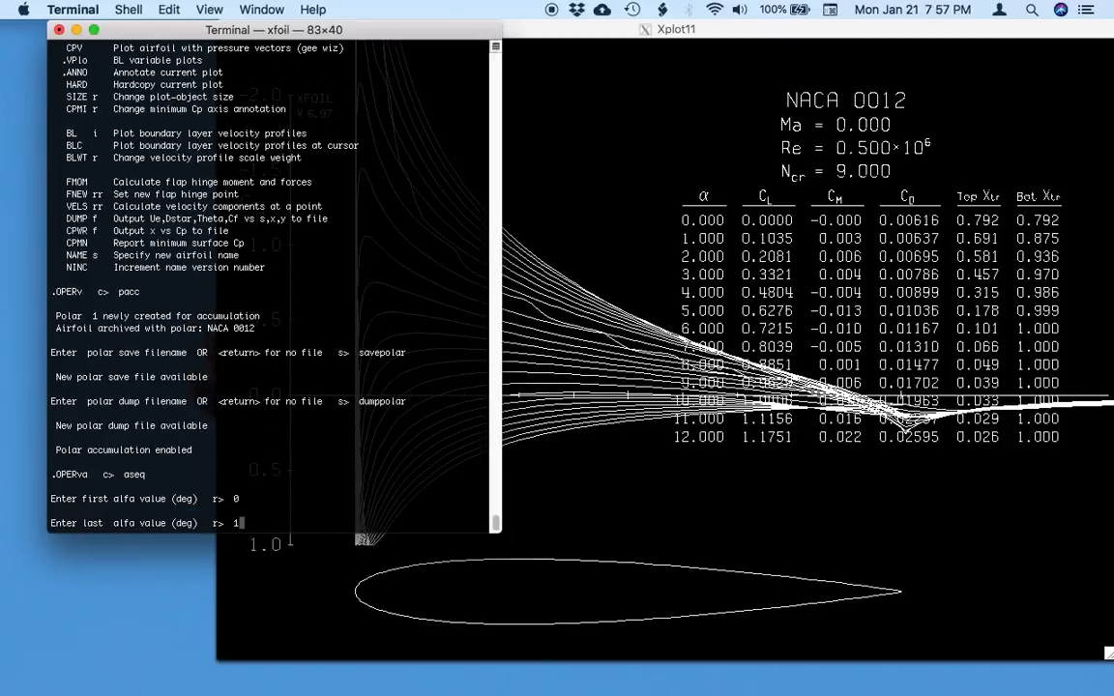
{"action": "key", "text": "Return"}
{"action": "type", "text": "1"}
{"action": "key", "text": "Return"}
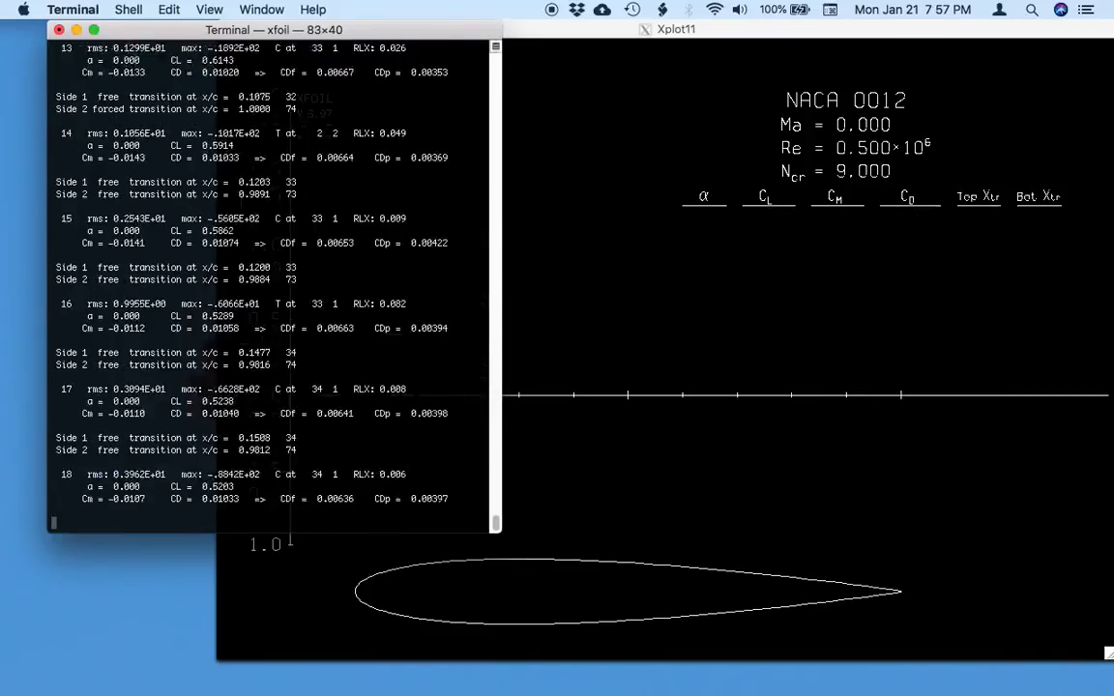
Plot the stored polar for the Reynolds number of 500000 with pplo and bring the plot forward.
{"action": "type", "text": "pp"}
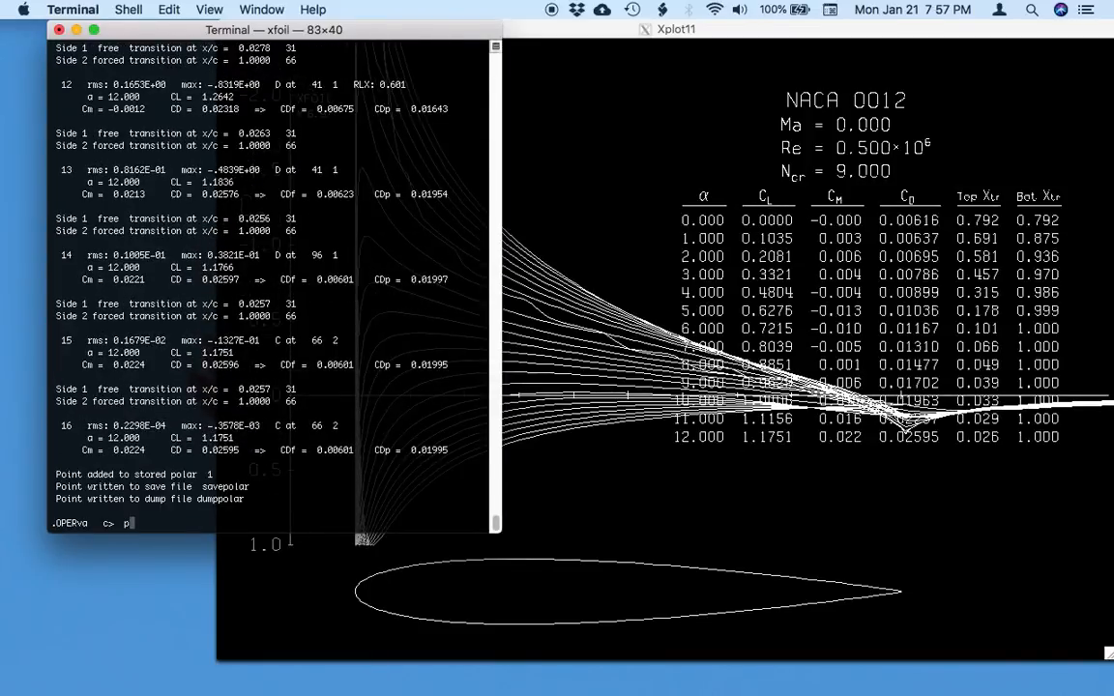
{"action": "type", "text": "lo"}
{"action": "key", "text": "Return"}
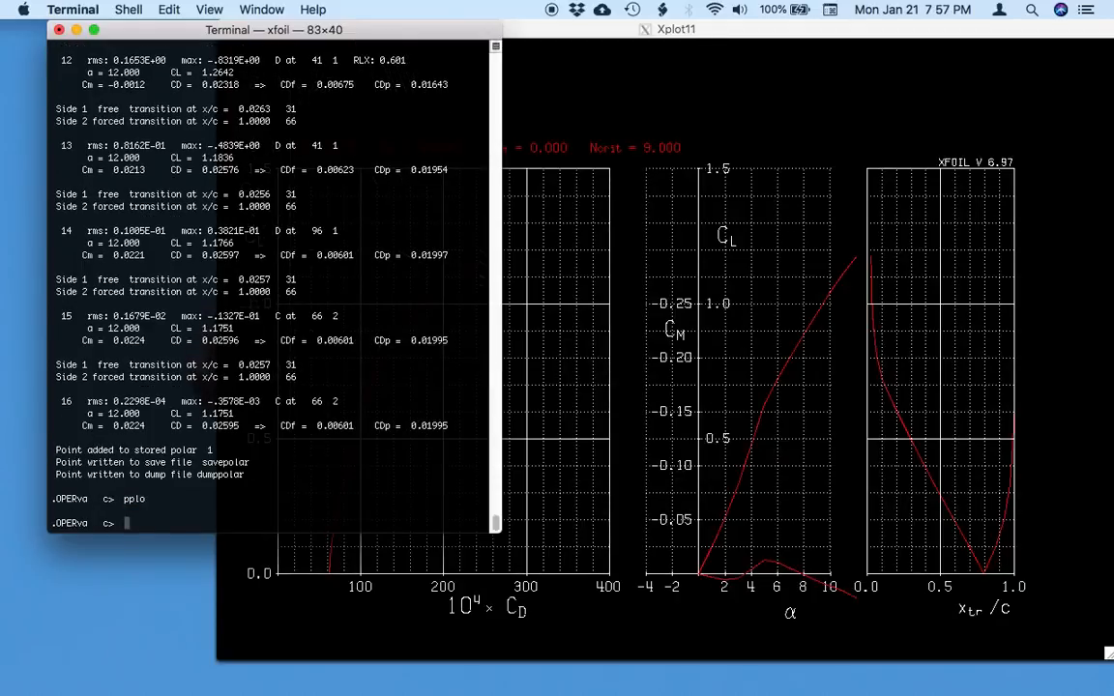
{"action": "left_click", "coordinate": [611, 83]}
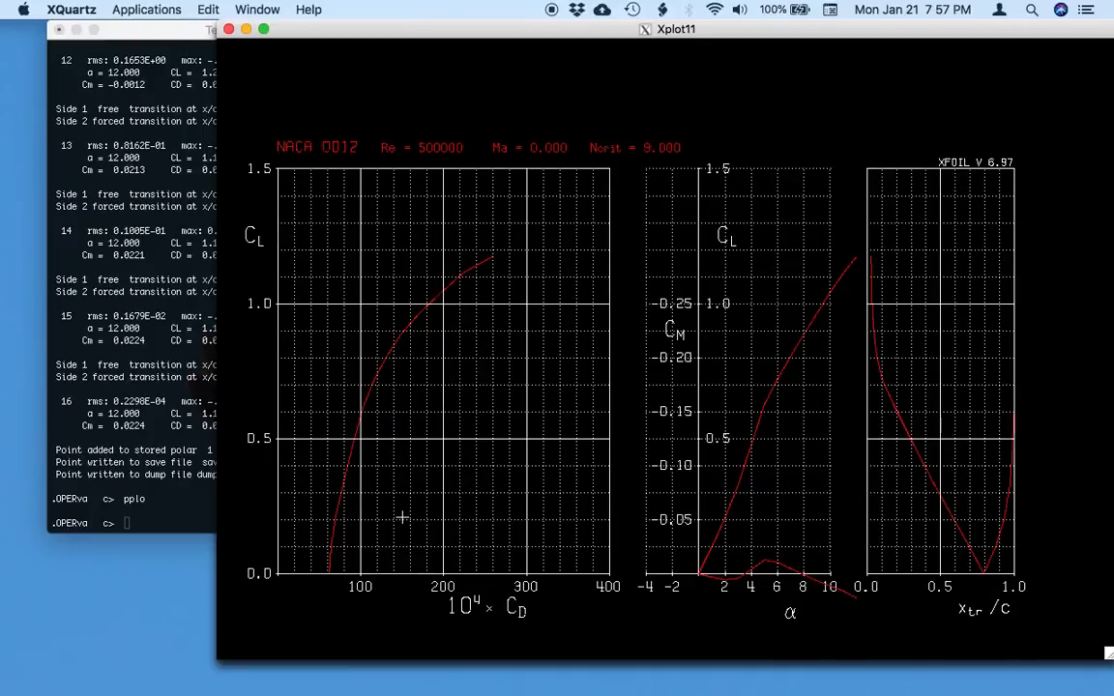
Return to the terminal, turn off polar accumulation and set the Reynolds number to 250000.
{"action": "left_click", "coordinate": [185, 517]}
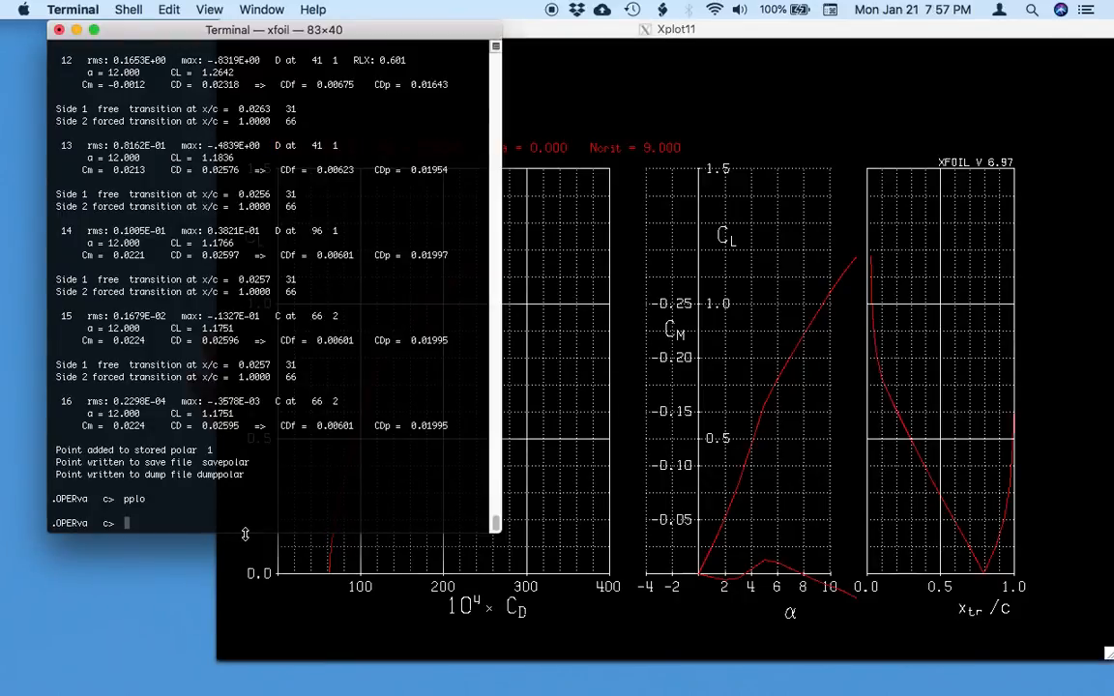
{"action": "type", "text": "pacc"}
{"action": "key", "text": "Return"}
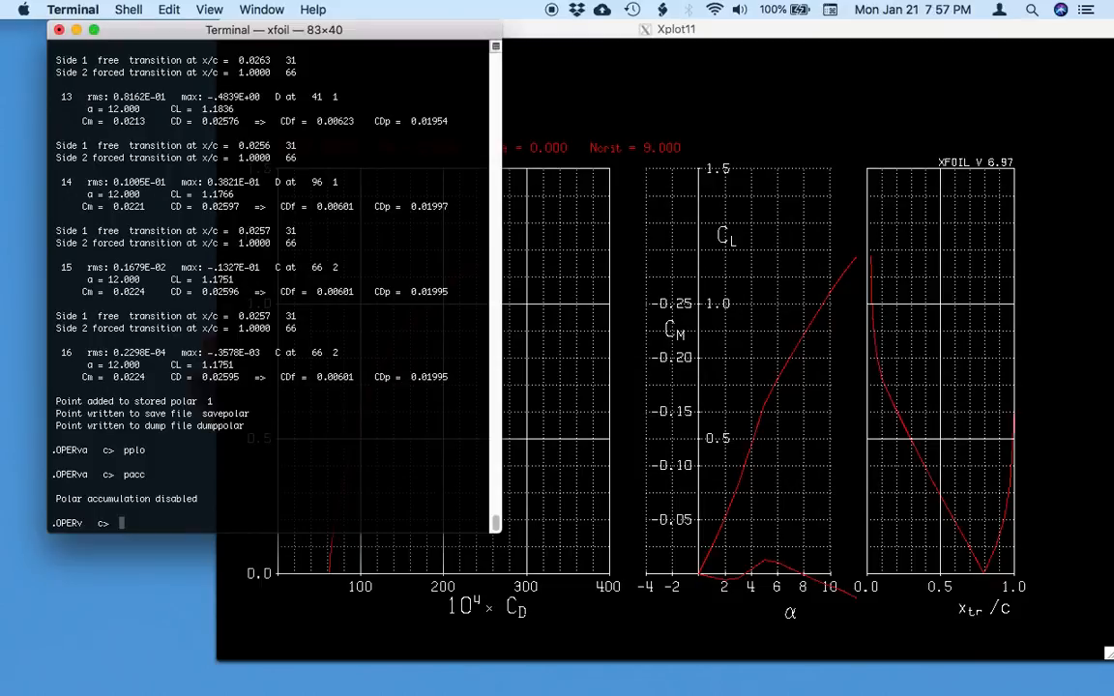
{"action": "type", "text": "re"}
{"action": "key", "text": "Return"}
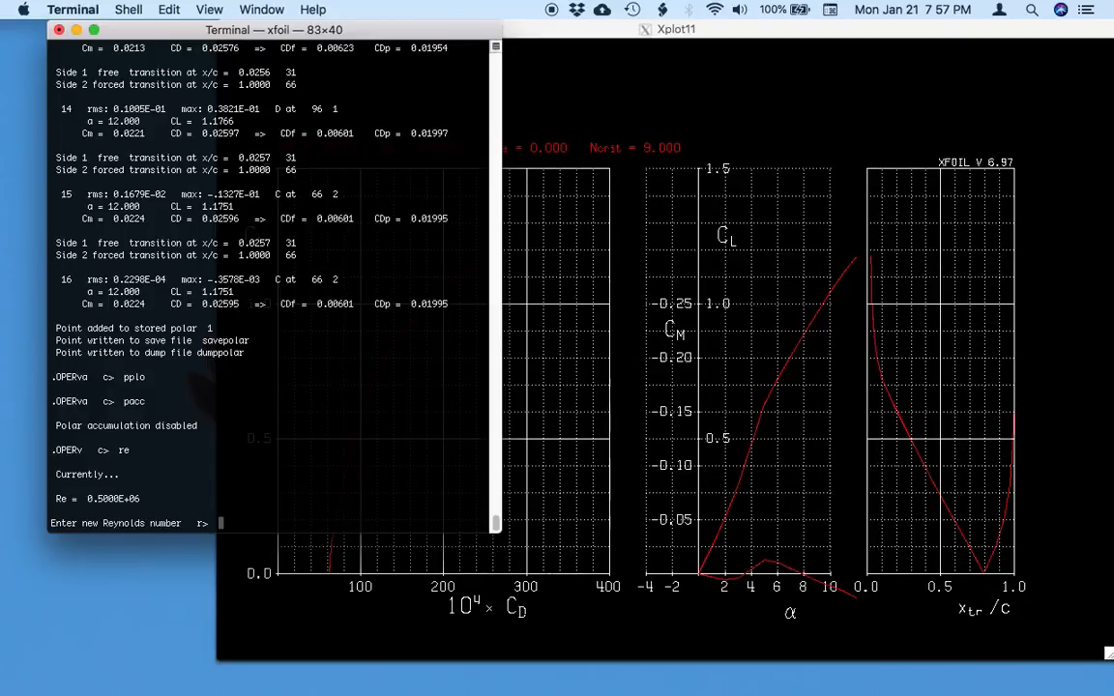
{"action": "type", "text": "250000"}
{"action": "key", "text": "Return"}
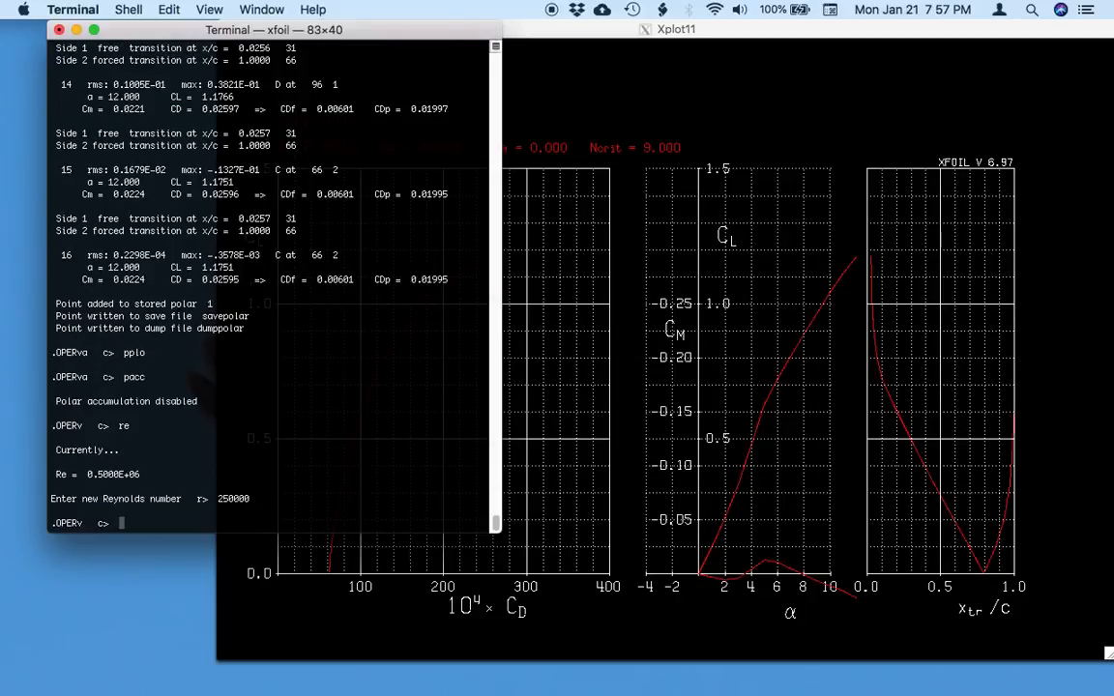
Enable accumulation of a second NACA 0012 polar with pacc, without a save file or dump file.
{"action": "type", "text": "pacc"}
{"action": "key", "text": "Return"}
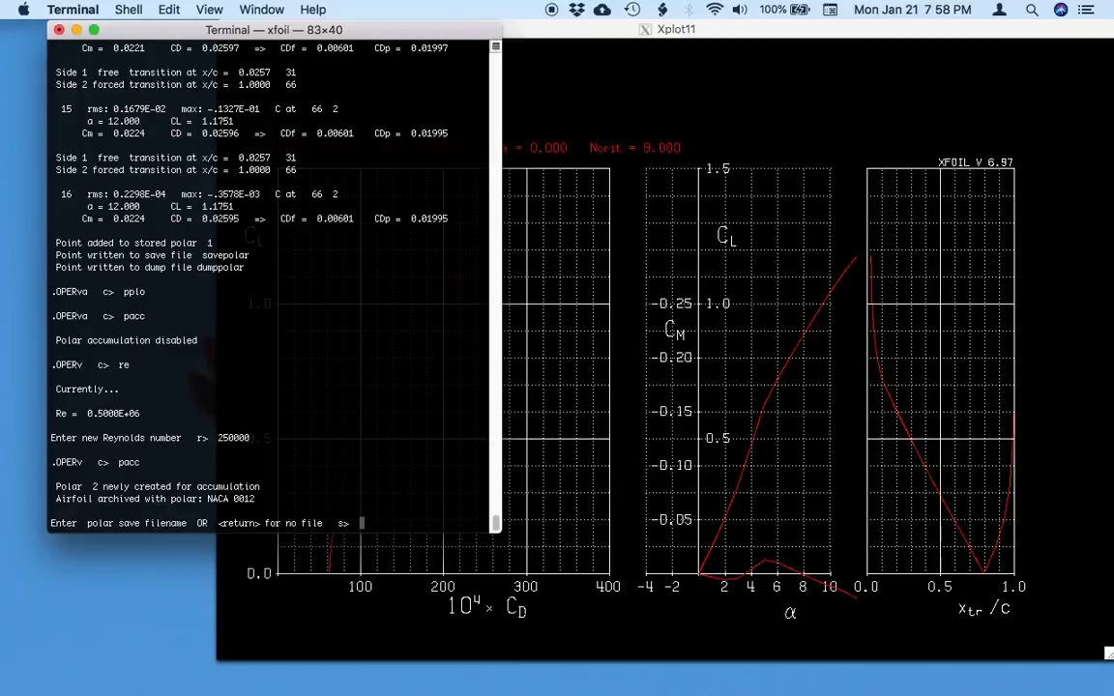
{"action": "key", "text": "Return"}
{"action": "key", "text": "Return"}
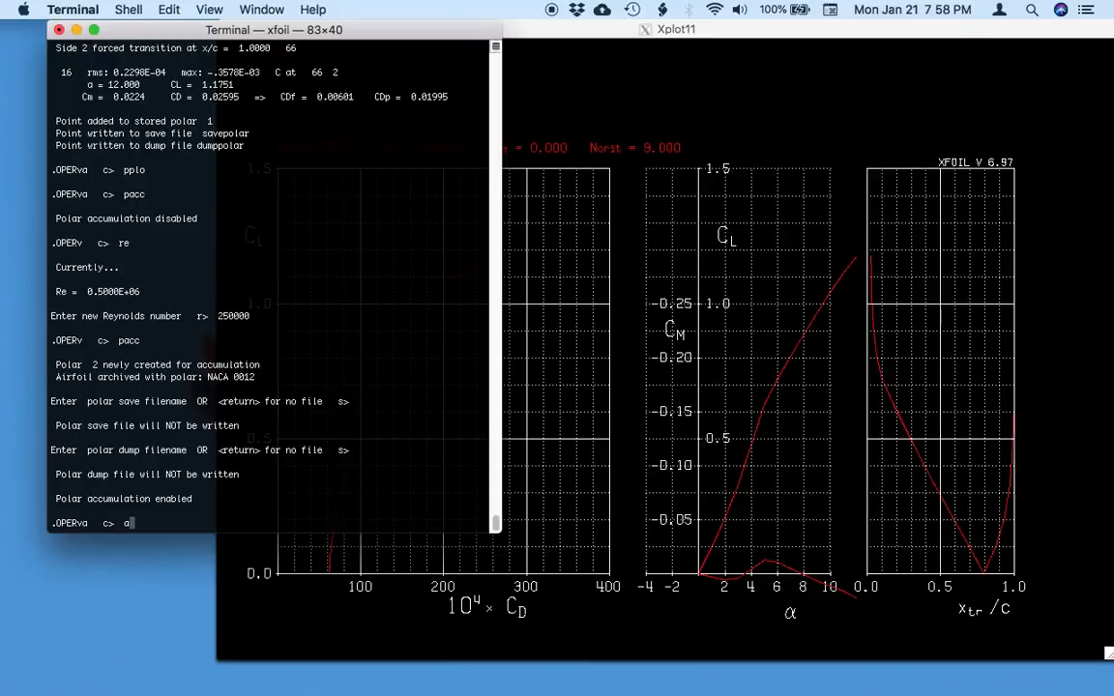
Run an aseq sweep at the 250000 Reynolds number from 0 to 12 degrees in 1 degree increments.
{"action": "type", "text": "aseq"}
{"action": "key", "text": "Return"}
{"action": "type", "text": "0"}
{"action": "key", "text": "Return"}
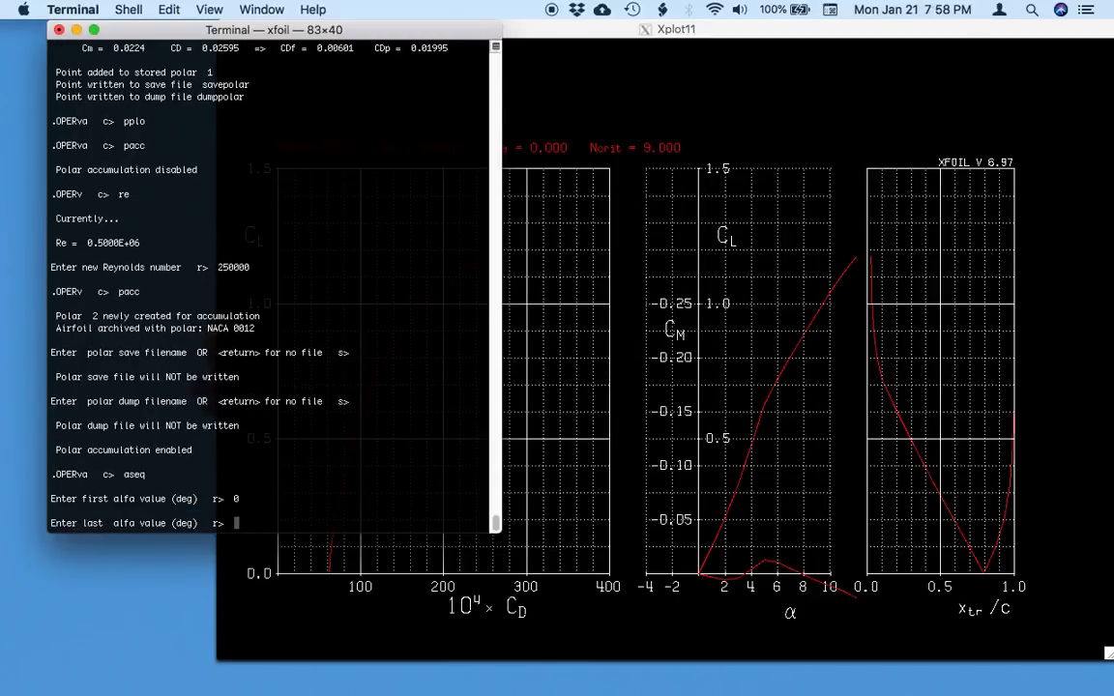
{"action": "type", "text": "12"}
{"action": "key", "text": "Return"}
{"action": "type", "text": "1"}
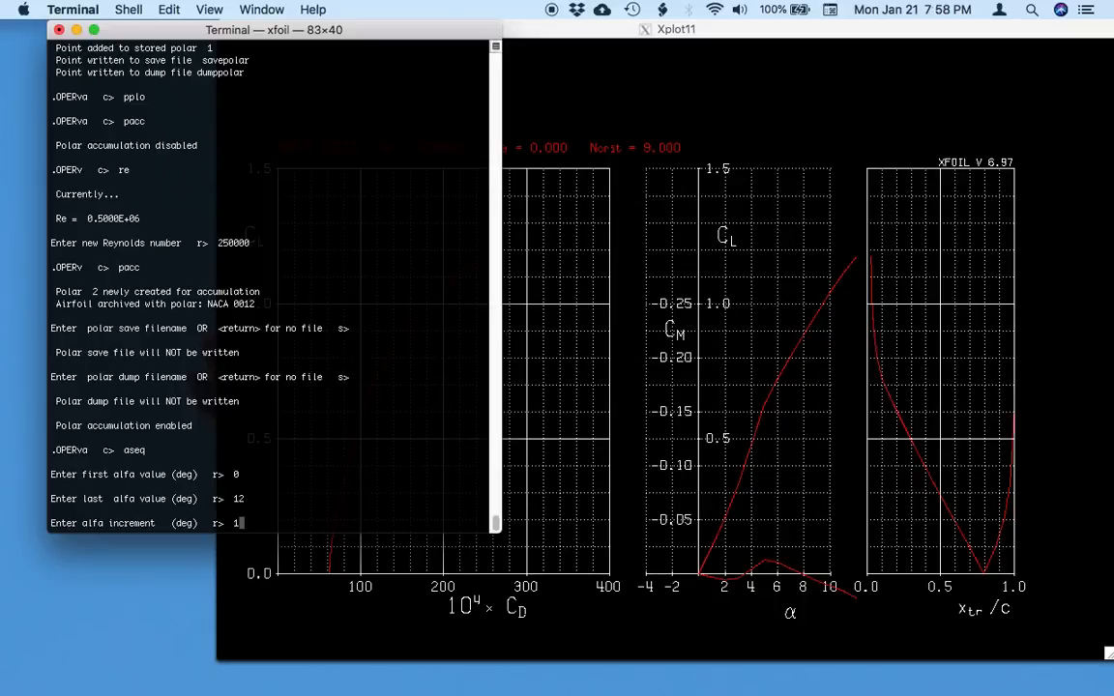
{"action": "key", "text": "Return"}
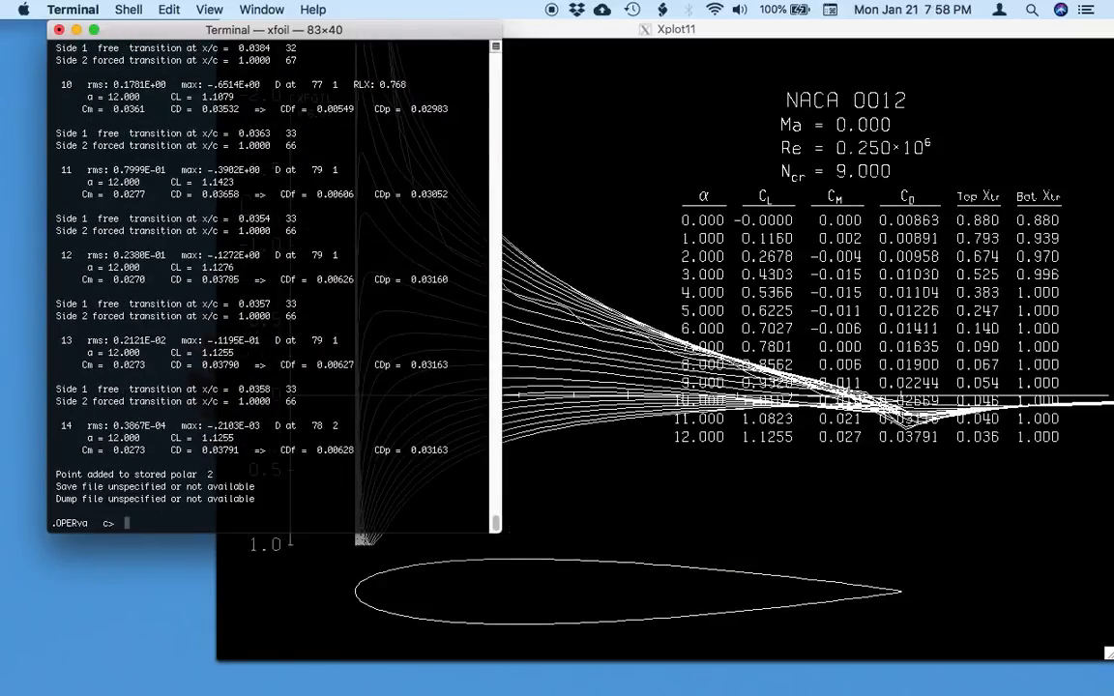
Plot both stored NACA 0012 polars together with pplo and bring the plot forward for comparison.
{"action": "type", "text": "pplo"}
{"action": "key", "text": "Return"}
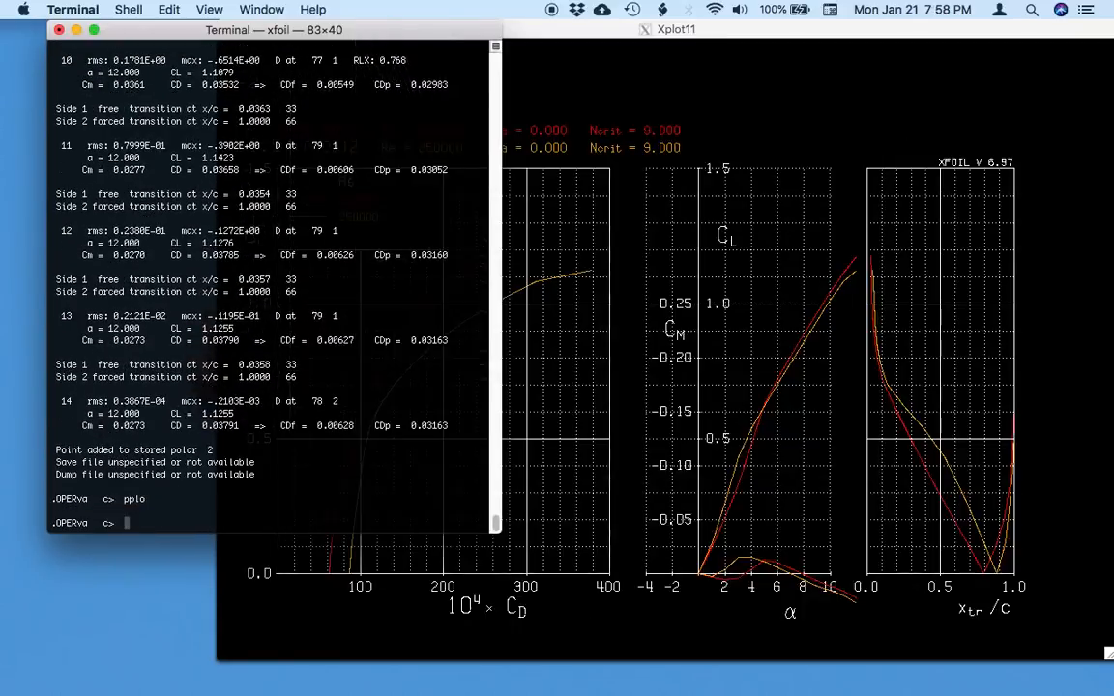
{"action": "left_click", "coordinate": [620, 391]}
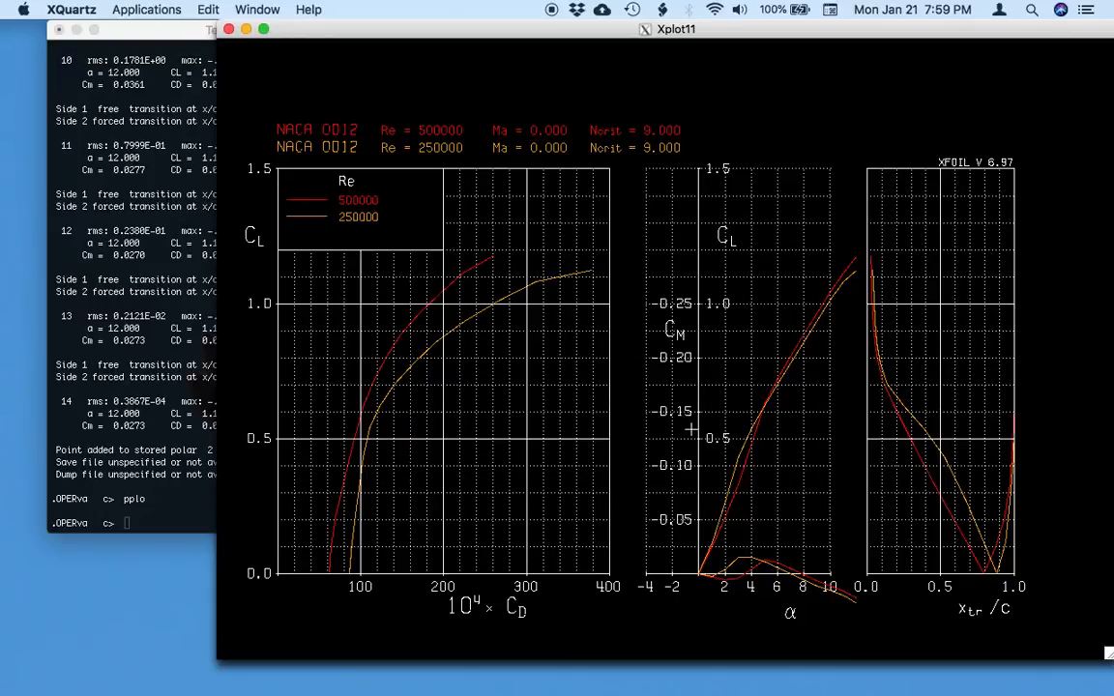
Return to the terminal and turn off accumulation of the second polar with pacc.
{"action": "left_click", "coordinate": [171, 432]}
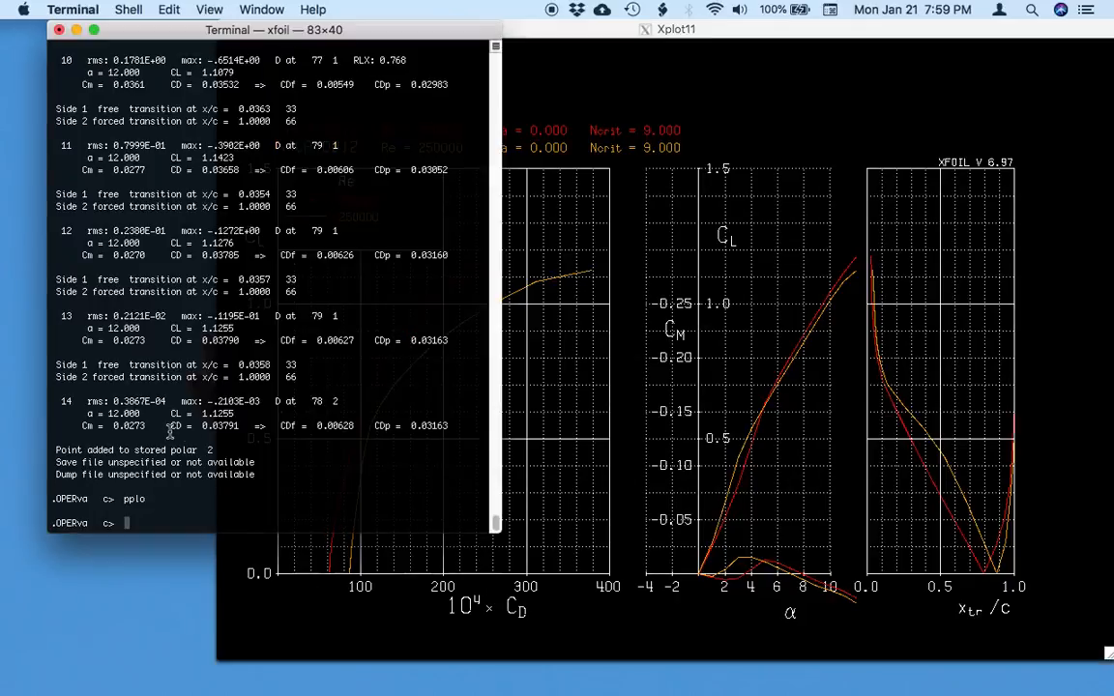
{"action": "type", "text": "pacc"}
{"action": "key", "text": "Return"}
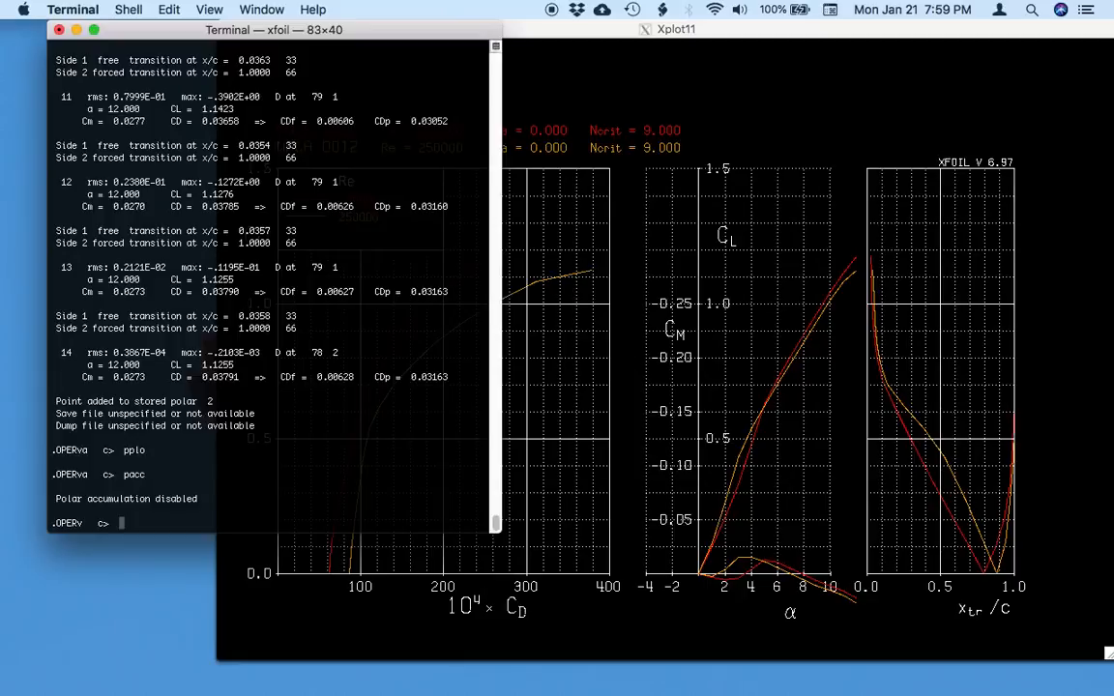
Leave the OPER level, load the NACA 4412 airfoil and enter OPER again.
{"action": "key", "text": "Return"}
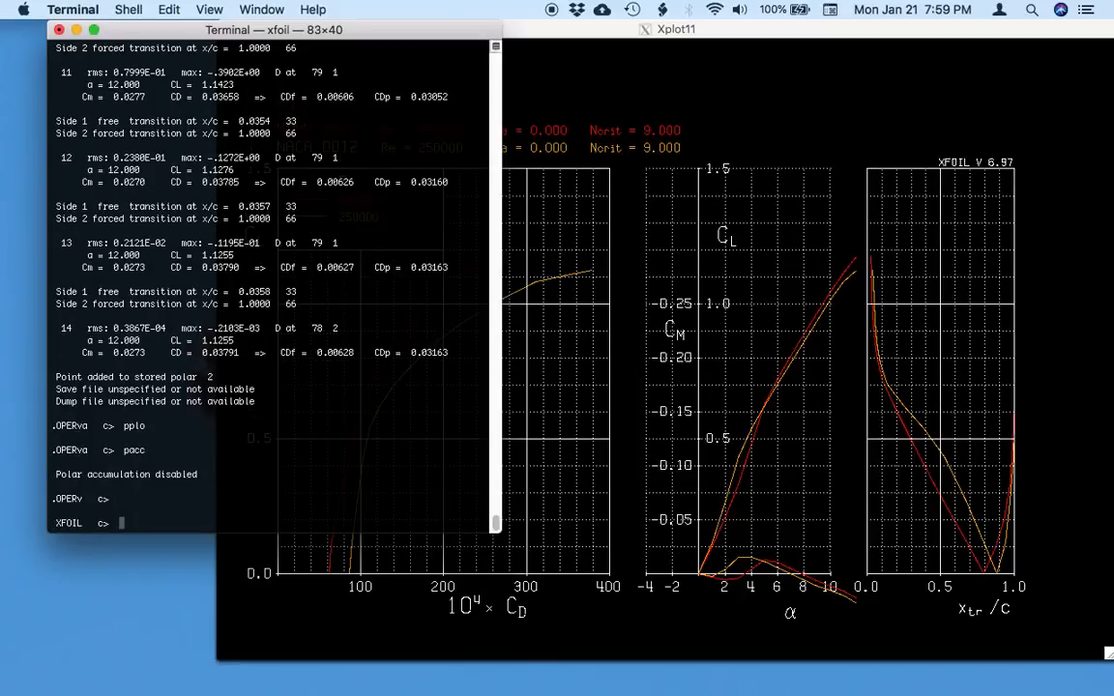
{"action": "type", "text": "naca 4412"}
{"action": "key", "text": "Return"}
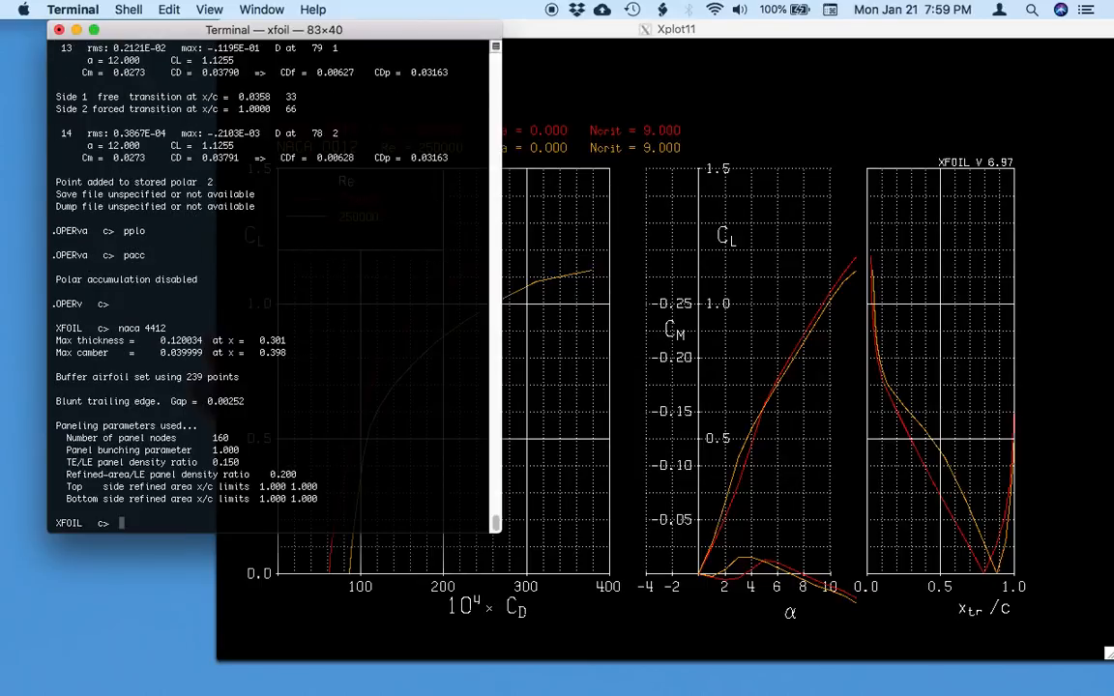
{"action": "type", "text": "oper"}
{"action": "key", "text": "Return"}
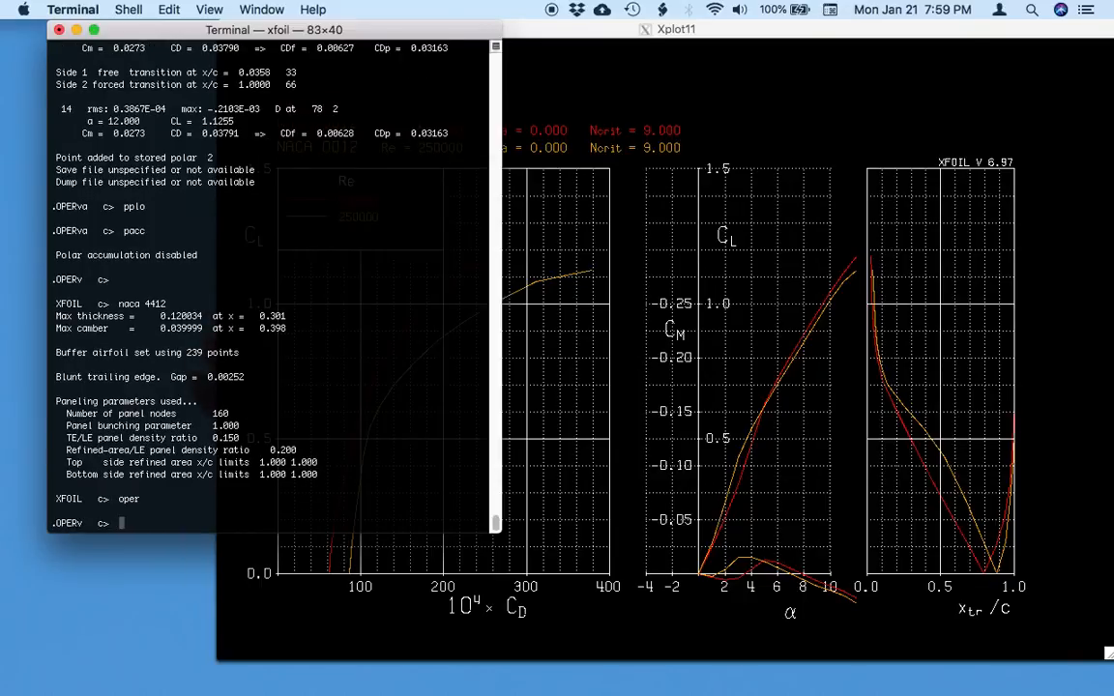
Start accumulating a new polar for NACA 4412 with pacc, using no save file and no dump file.
{"action": "type", "text": "pacc"}
{"action": "key", "text": "Return"}
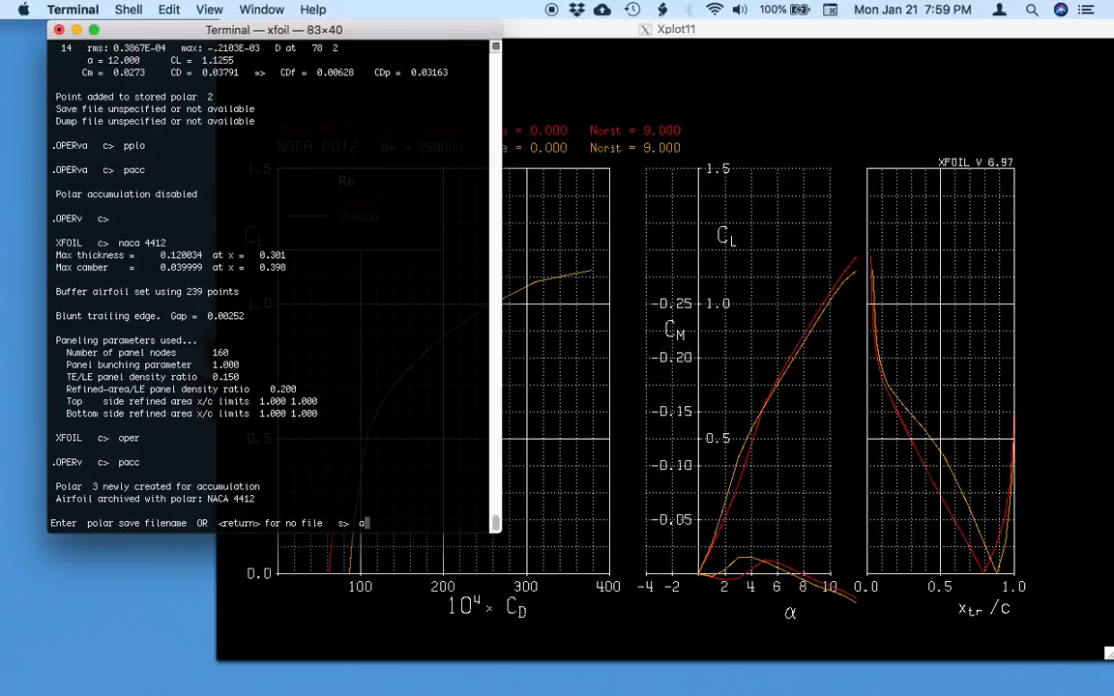
{"action": "key", "text": "Return"}
Run an aseq sweep of NACA 4412 from -2 to 12 degrees in 1 degree increments.
{"action": "key", "text": "Return"}
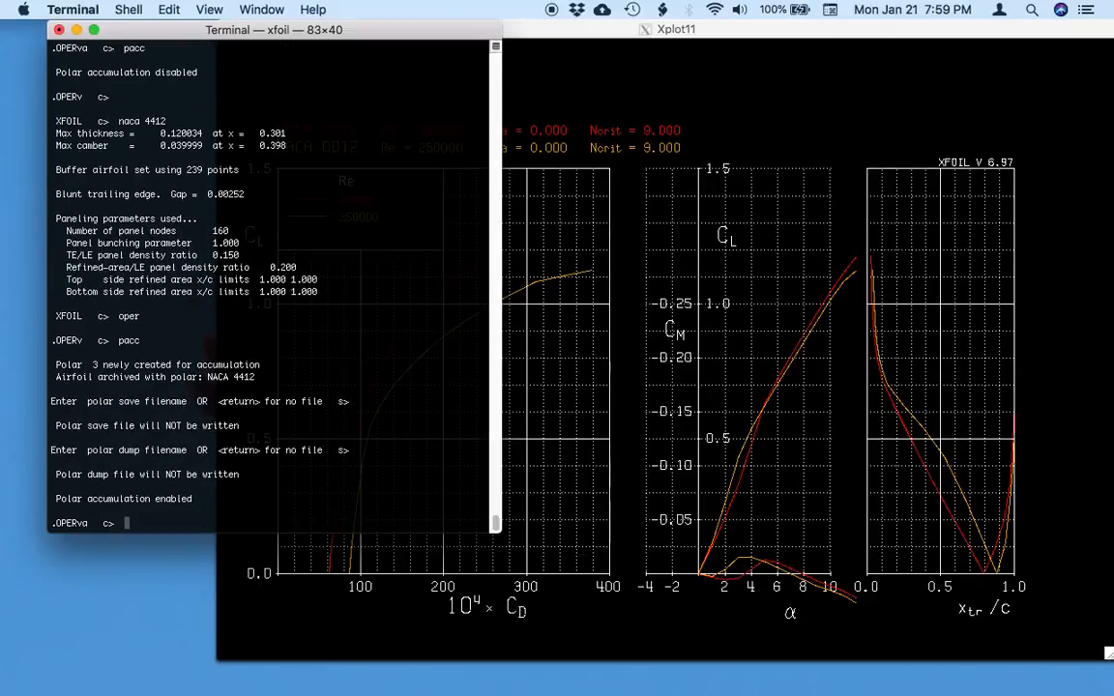
{"action": "type", "text": "aseq -2 12 1"}
{"action": "key", "text": "Return"}
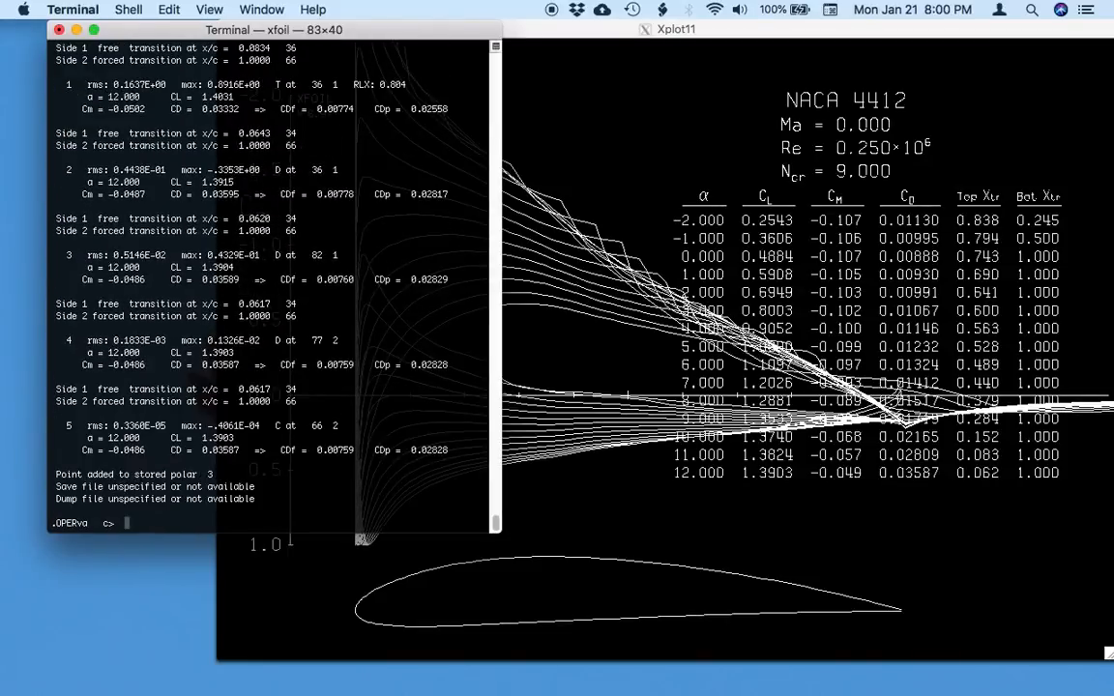
Plot the NACA 4412 polar together with both NACA 0012 polars using pplo and bring the plot window forward.
{"action": "type", "text": "pplo"}
{"action": "key", "text": "Return"}
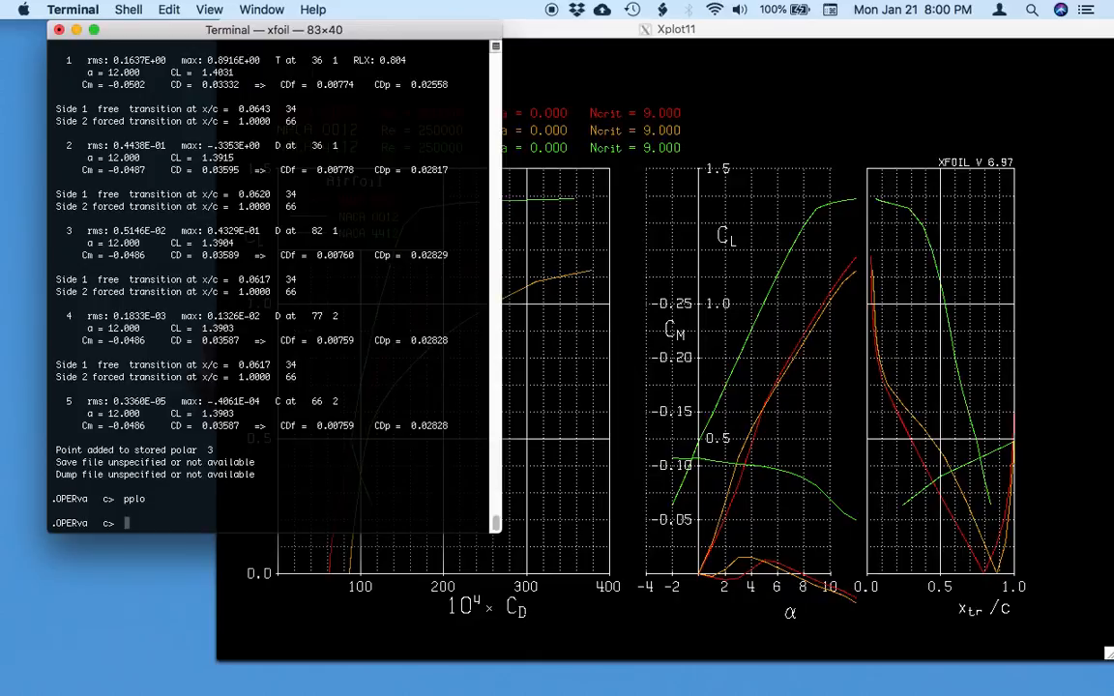
{"action": "left_click", "coordinate": [881, 315]}
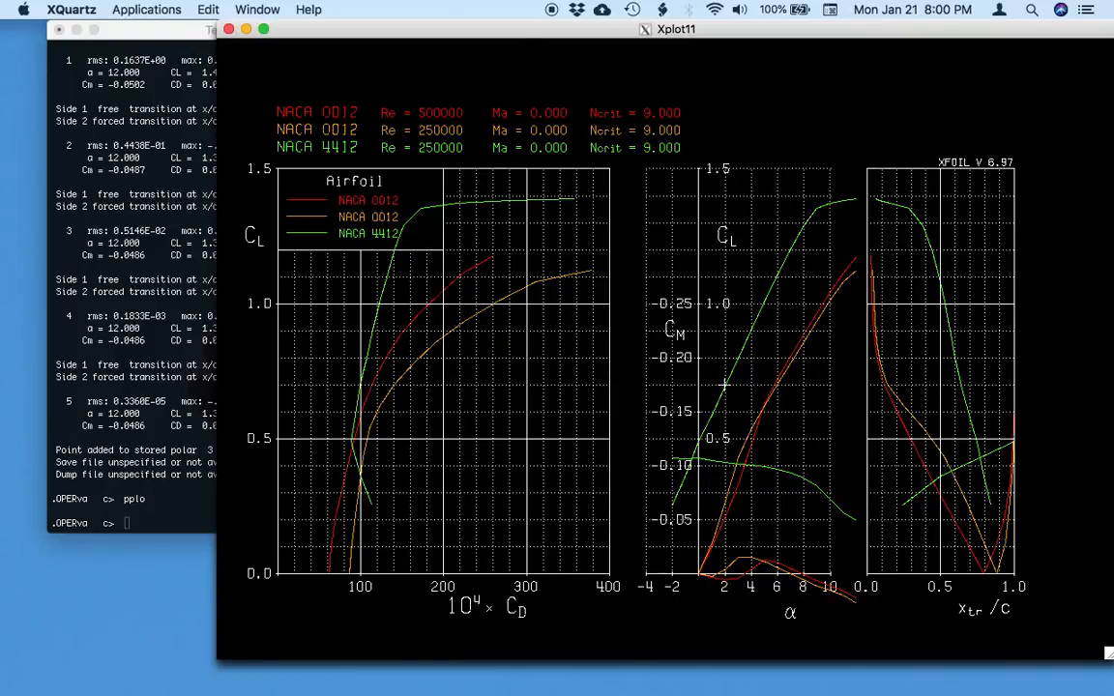
Return to the terminal and turn off accumulation of the NACA 4412 polar with pacc.
{"action": "left_click", "coordinate": [162, 411]}
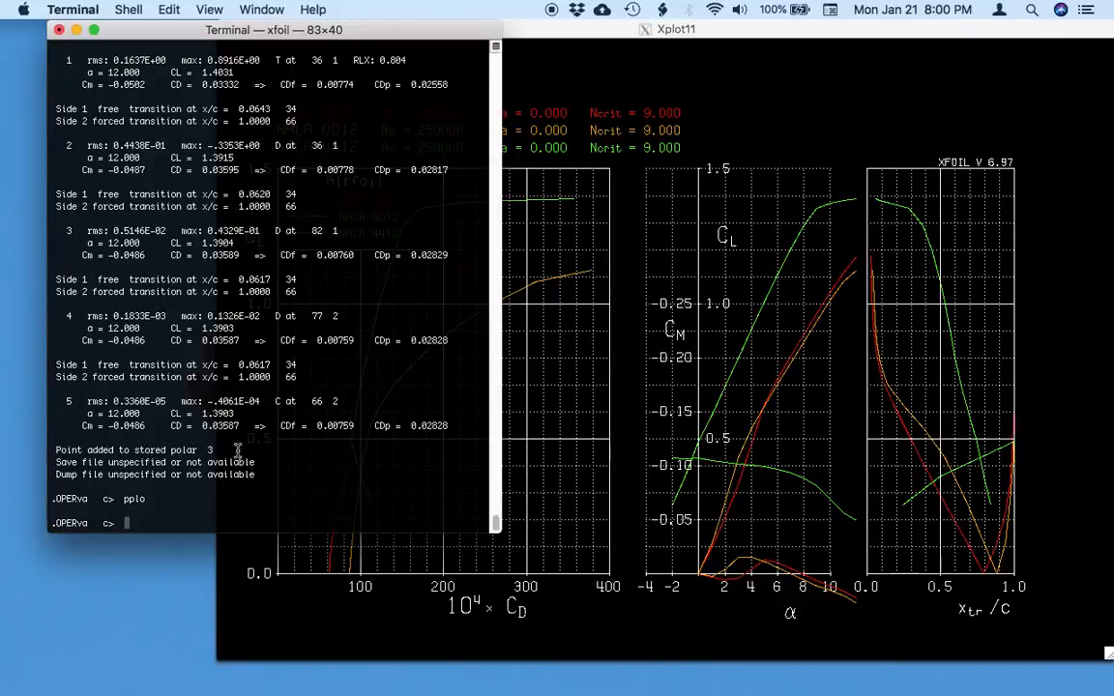
{"action": "type", "text": "pacc"}
{"action": "key", "text": "Return"}
{"action": "key", "text": "Return"}
Leave the OPER level, load the NACA 4415 airfoil and enter OPER again.
{"action": "type", "text": "naca "}
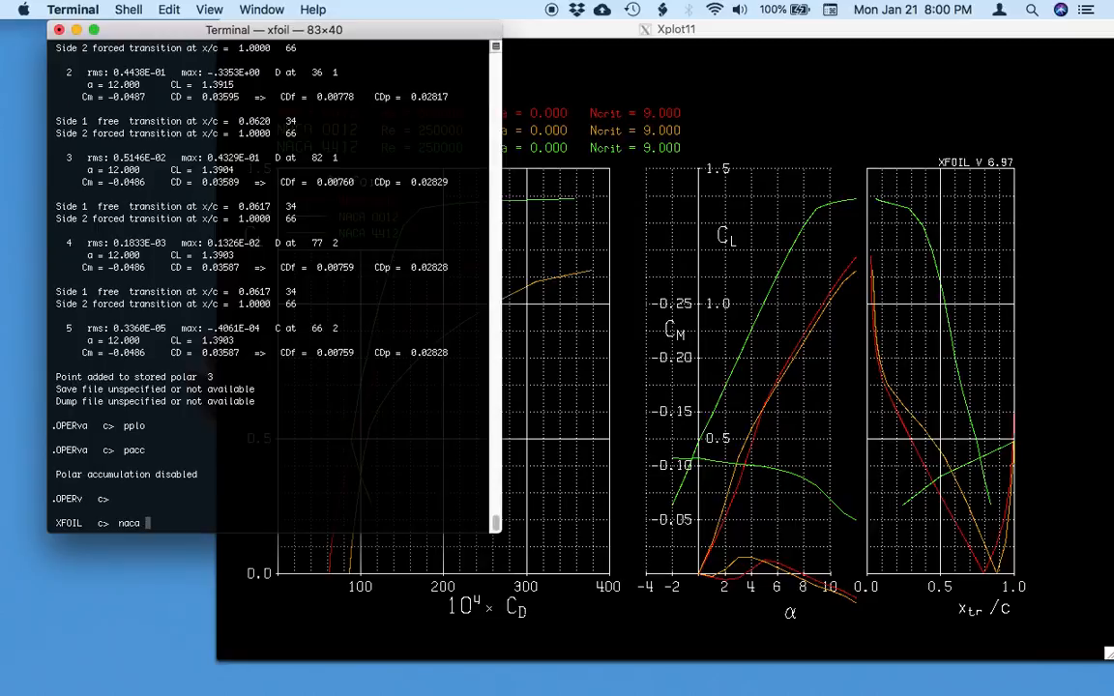
{"action": "type", "text": "4415"}
{"action": "key", "text": "Return"}
{"action": "type", "text": "oper"}
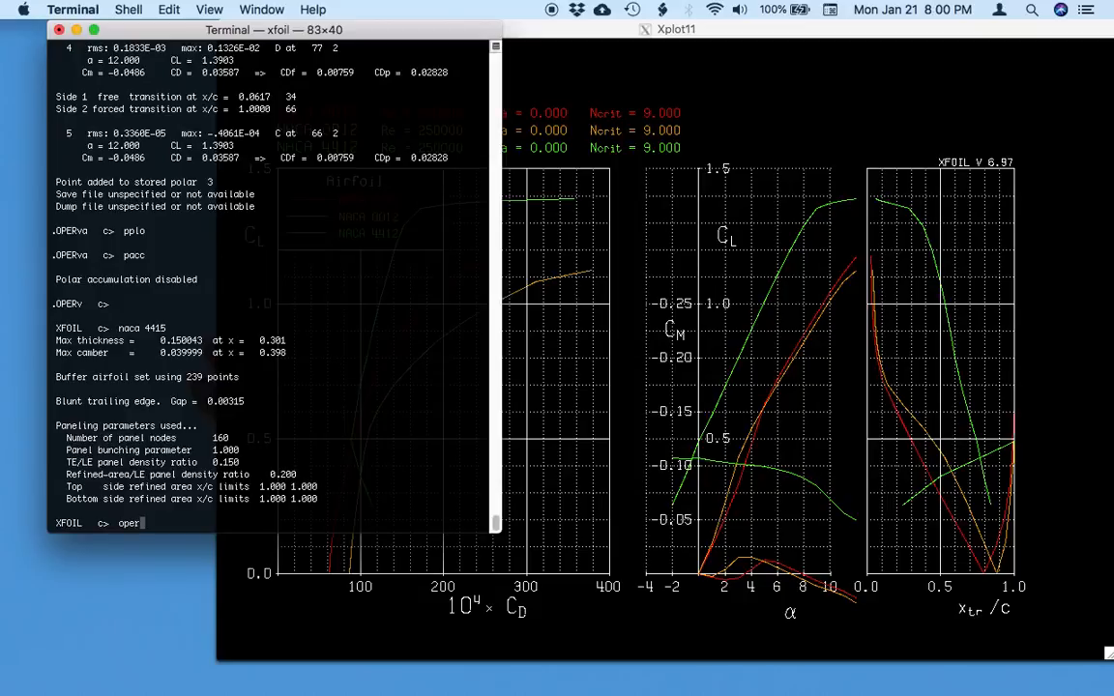
{"action": "key", "text": "Return"}
Enable pacc for NACA 4415 without save or dump files and run an aseq sweep from -2 to 12 degrees in 1 degree increments.
{"action": "type", "text": "pacc"}
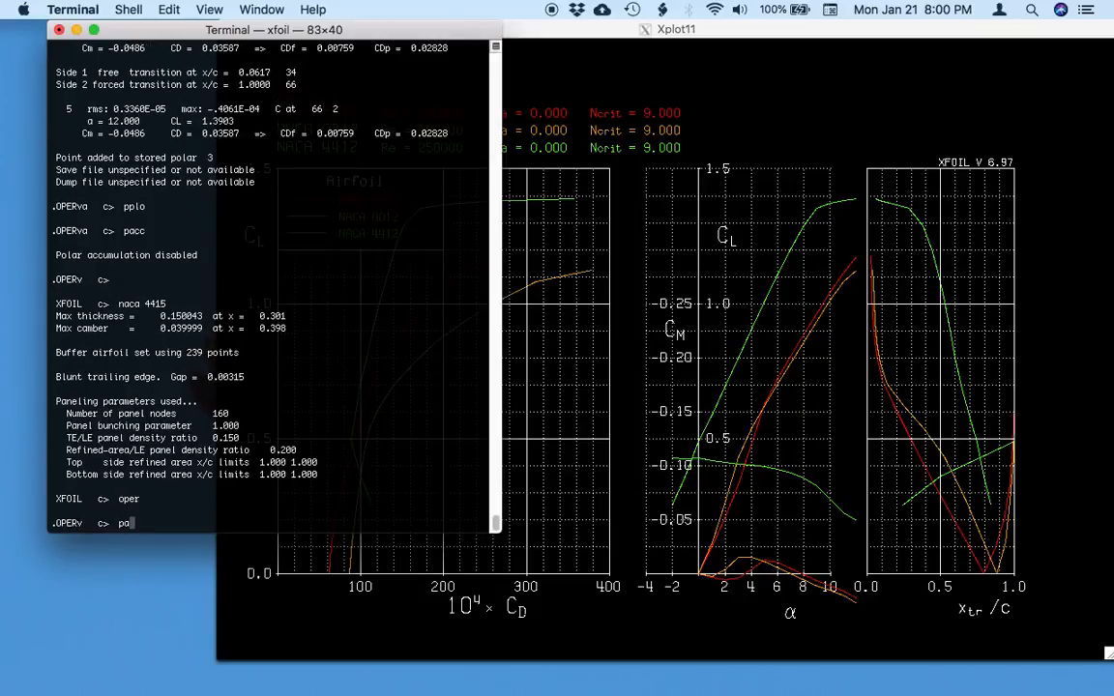
{"action": "key", "text": "Return"}
{"action": "key", "text": "Return"}
{"action": "key", "text": "Return"}
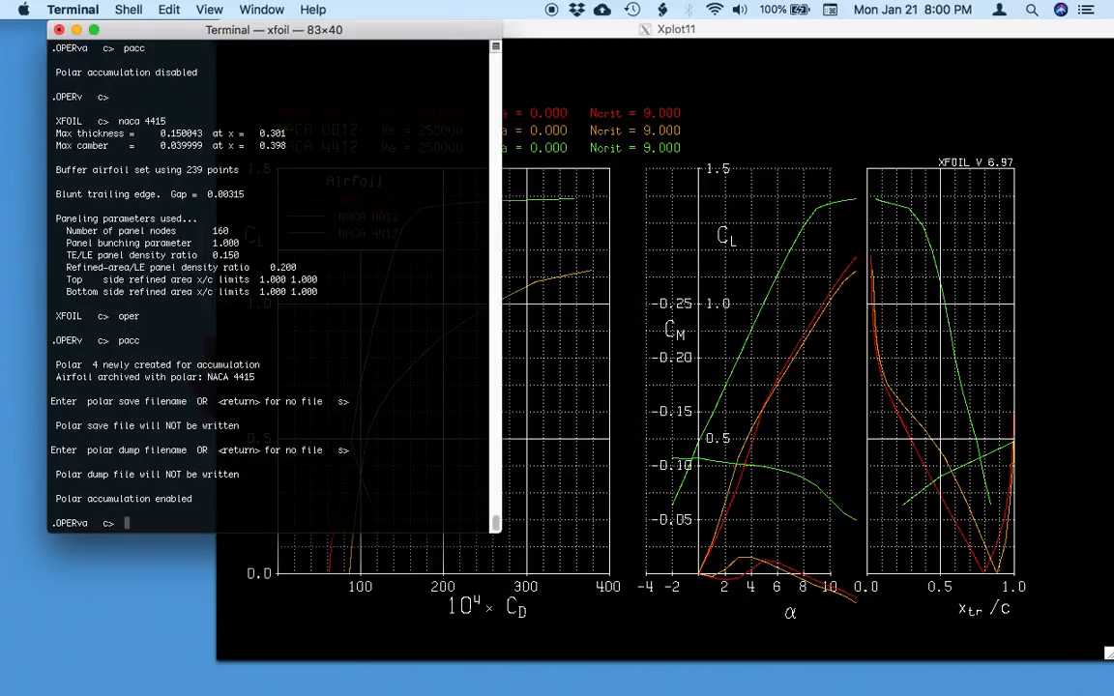
{"action": "type", "text": "aseq -2 12 1"}
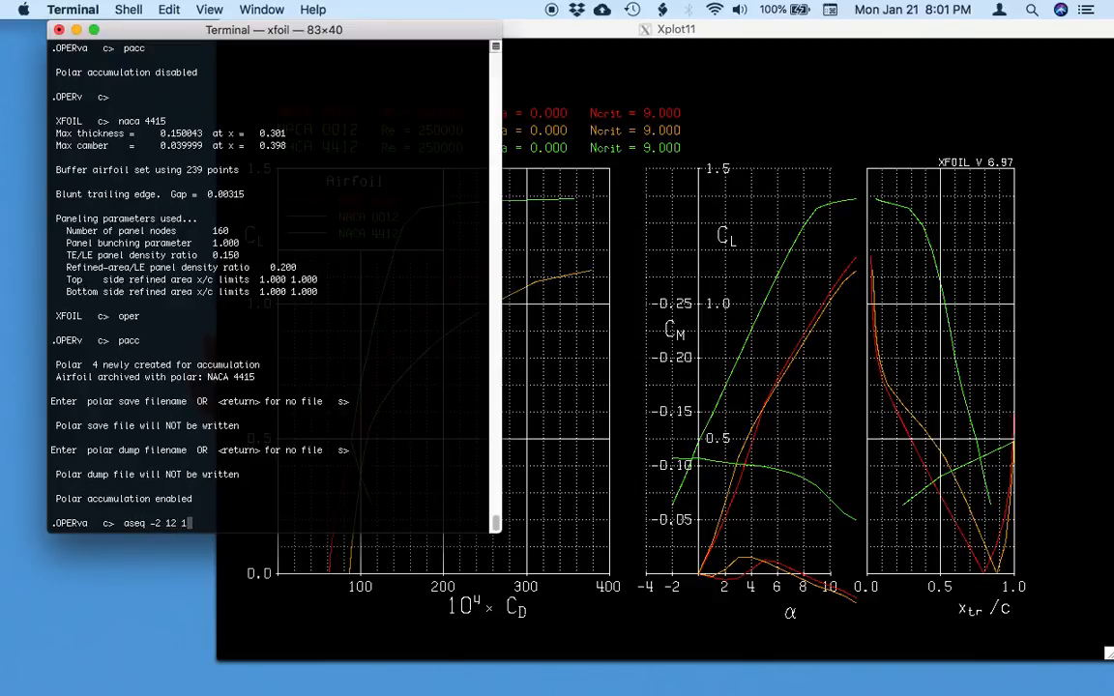
{"action": "key", "text": "Return"}
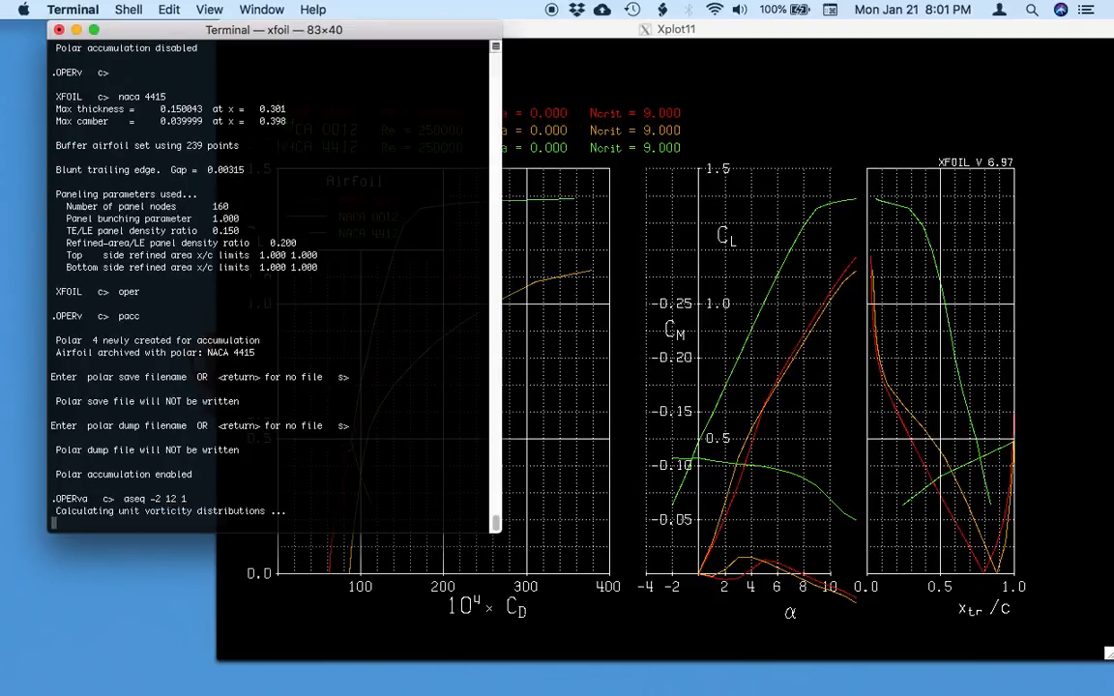
Plot all four stored NACA 0012, 4412 and 4415 polars with pplo and bring the plot window forward for comparison.
{"action": "type", "text": "pplo"}
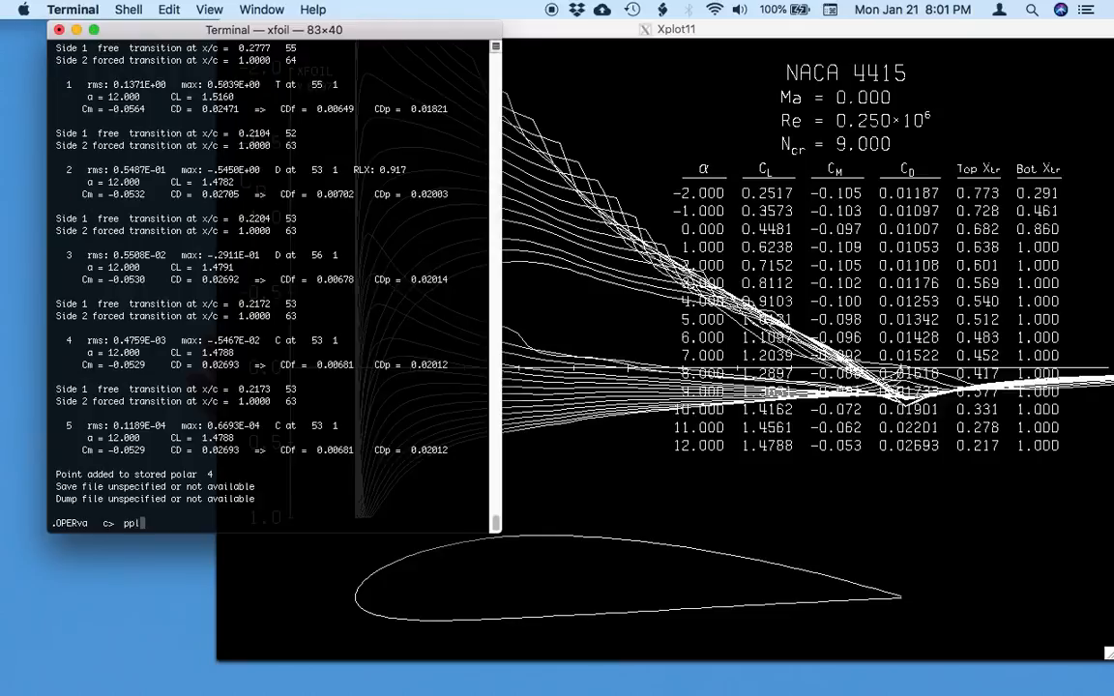
{"action": "key", "text": "Return"}
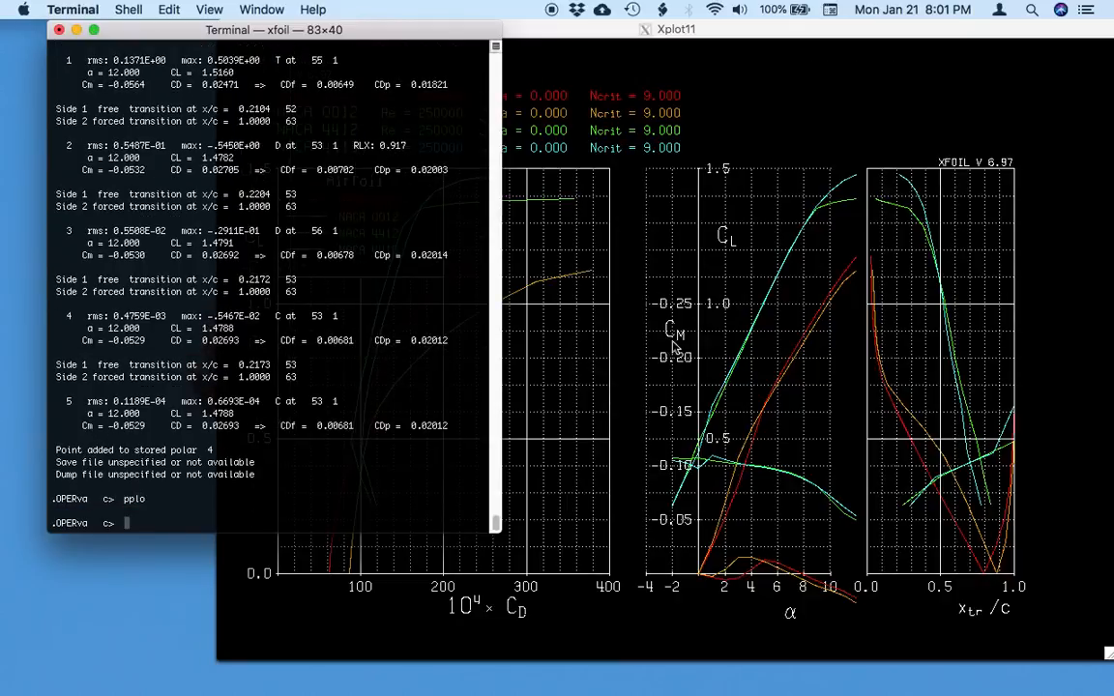
{"action": "left_click", "coordinate": [725, 343]}
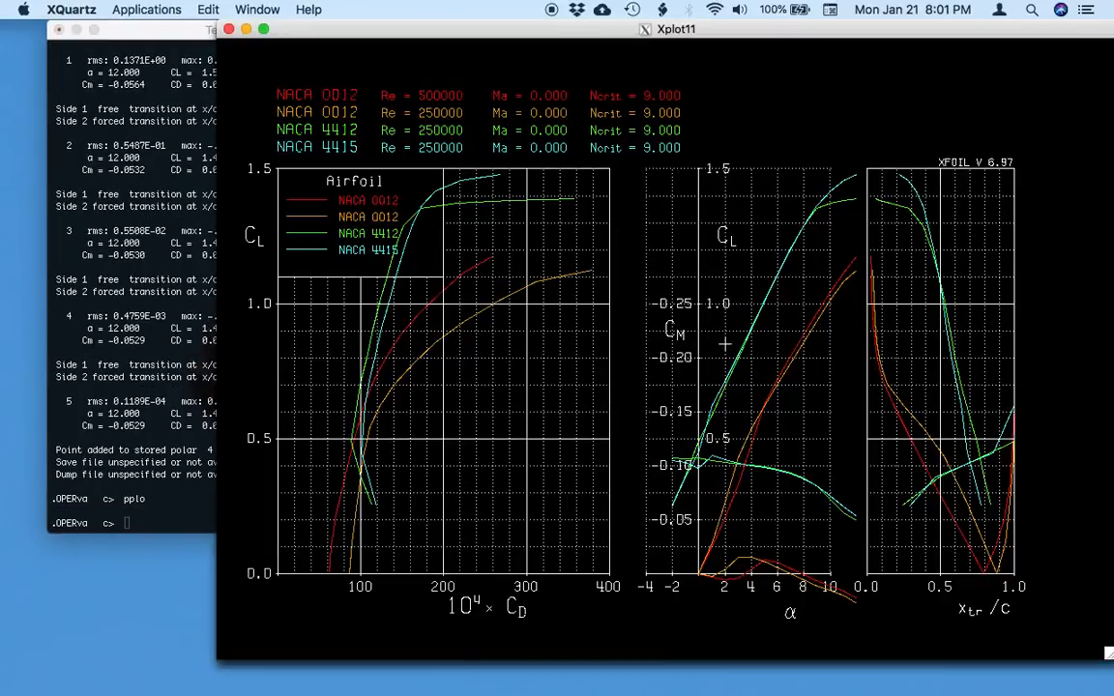
{"action": "key", "text": "super+Tab"}
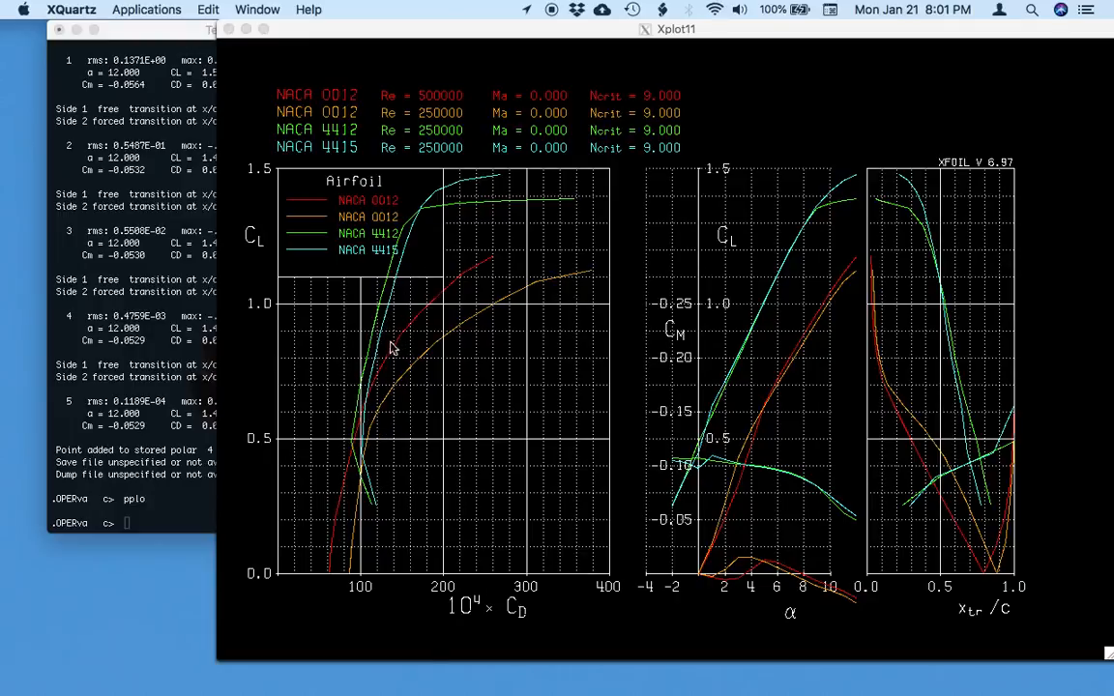
{"action": "left_click", "coordinate": [371, 366]}
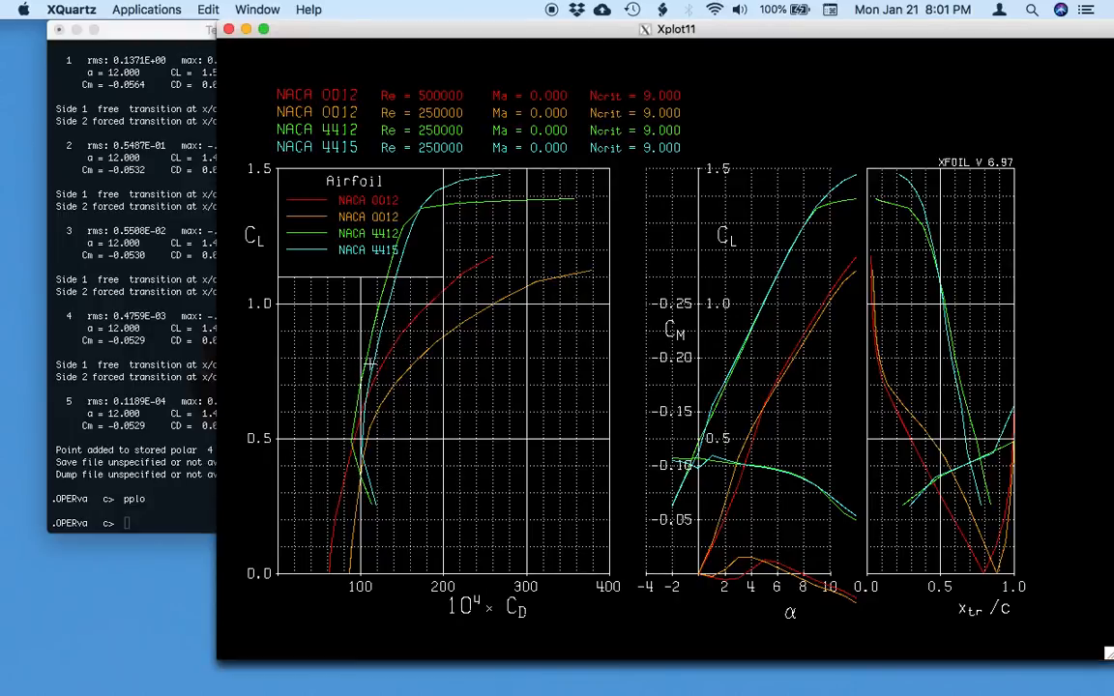